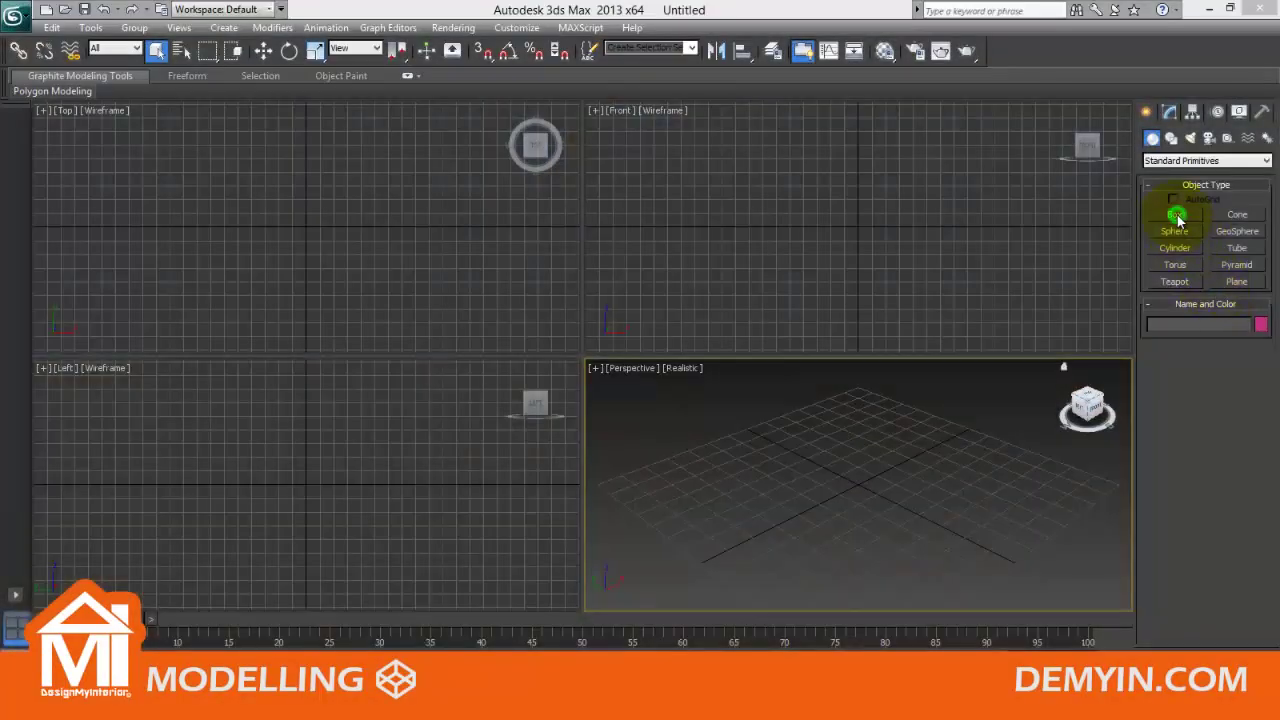
- Draw a flat box in the Top viewport, then maximize the Perspective view
click(1176, 215)
drag(767, 150, 934, 283)
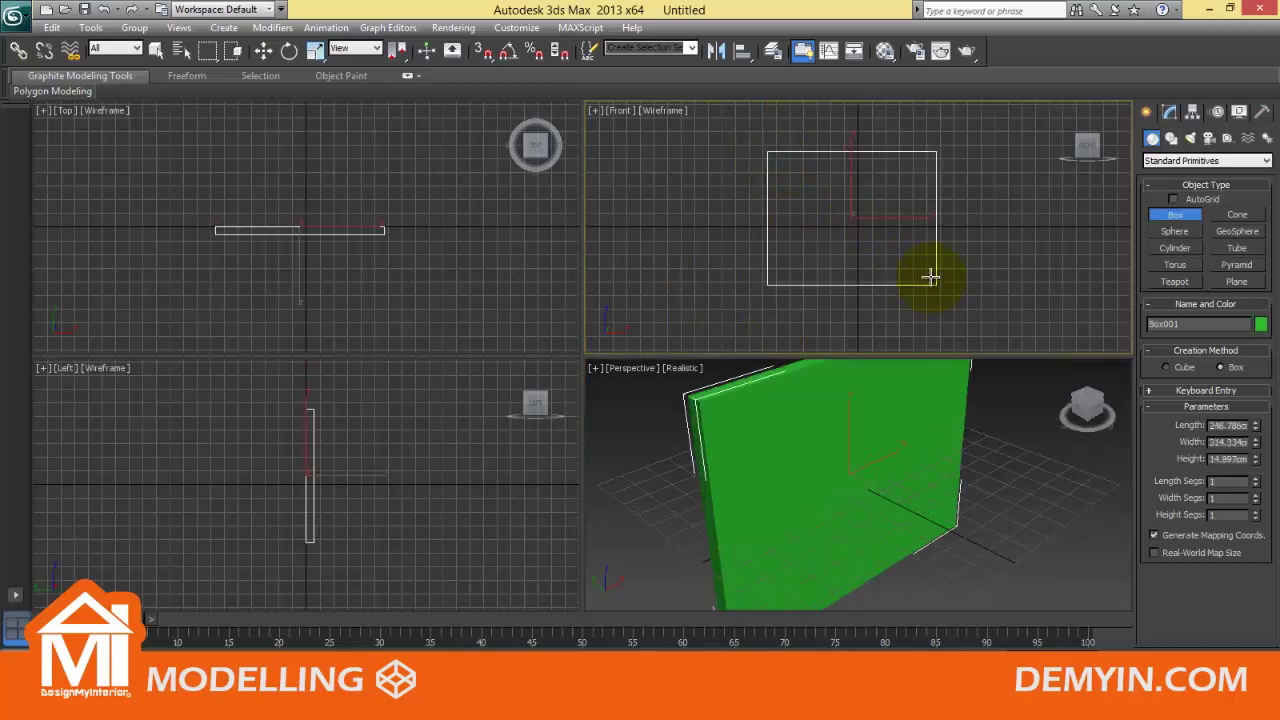
right_click(929, 277)
drag(184, 155, 388, 286)
click(609, 363)
right_click(701, 400)
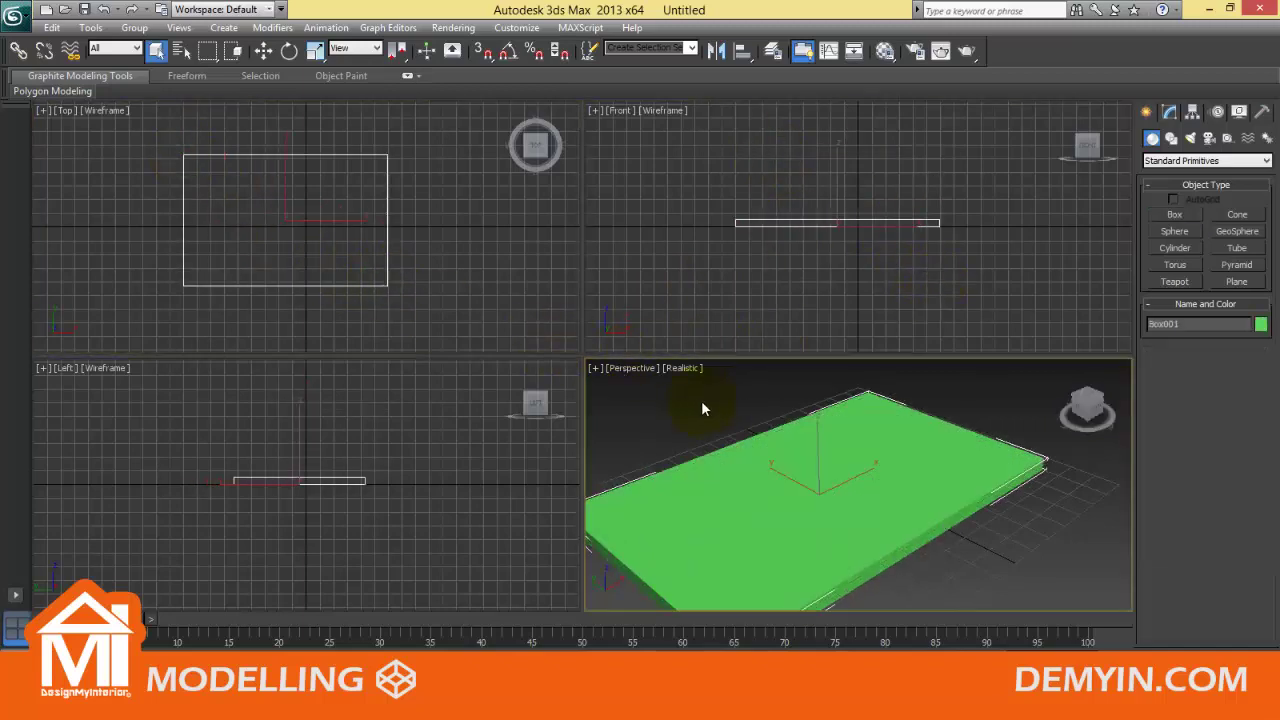
key(alt+w)
scroll(684, 346, down, 3)
- Set the box to Length 40 cm, Width 40 cm, Height 0.5 cm and nudge it
click(1169, 111)
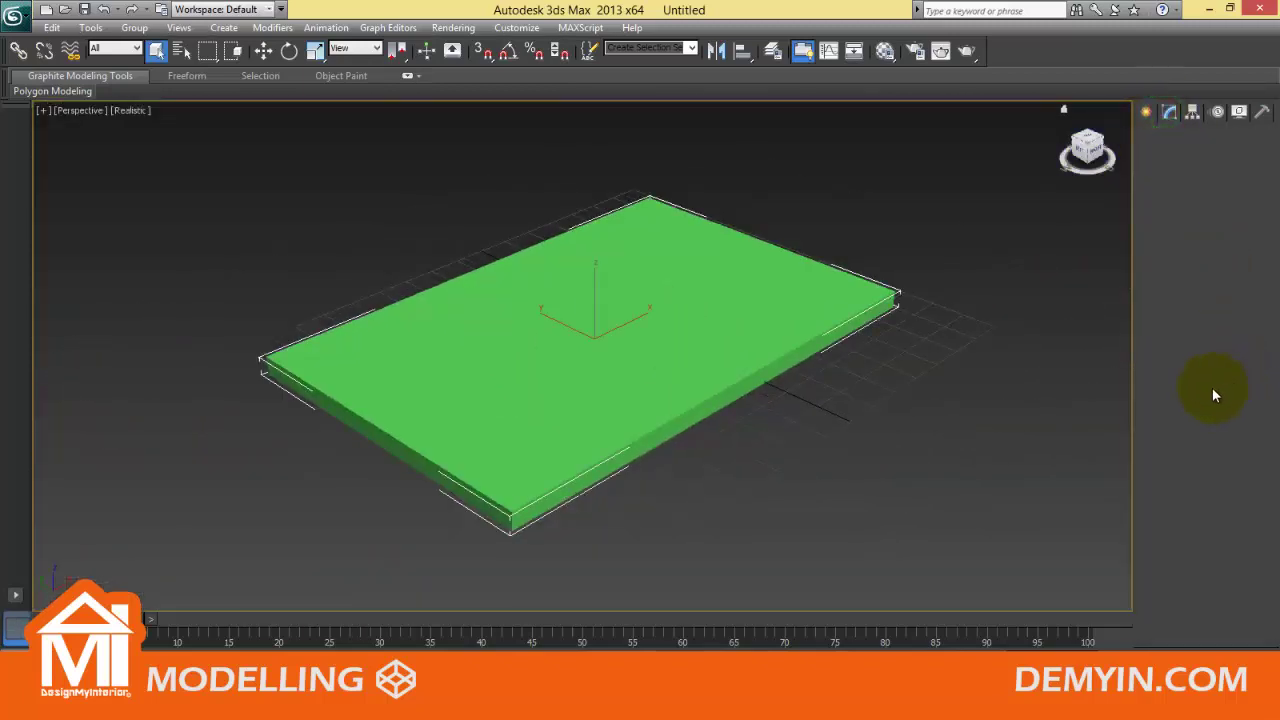
click(1228, 340)
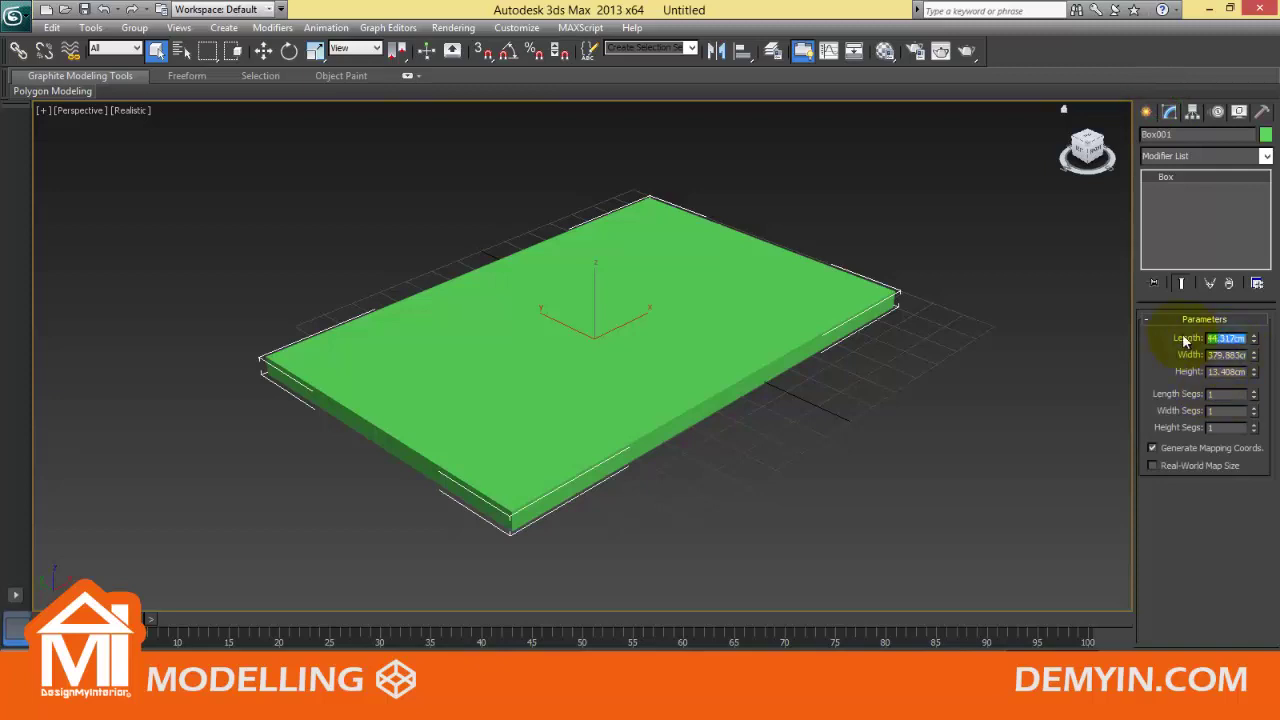
text(40)
key(Tab)
text(40)
key(Tab)
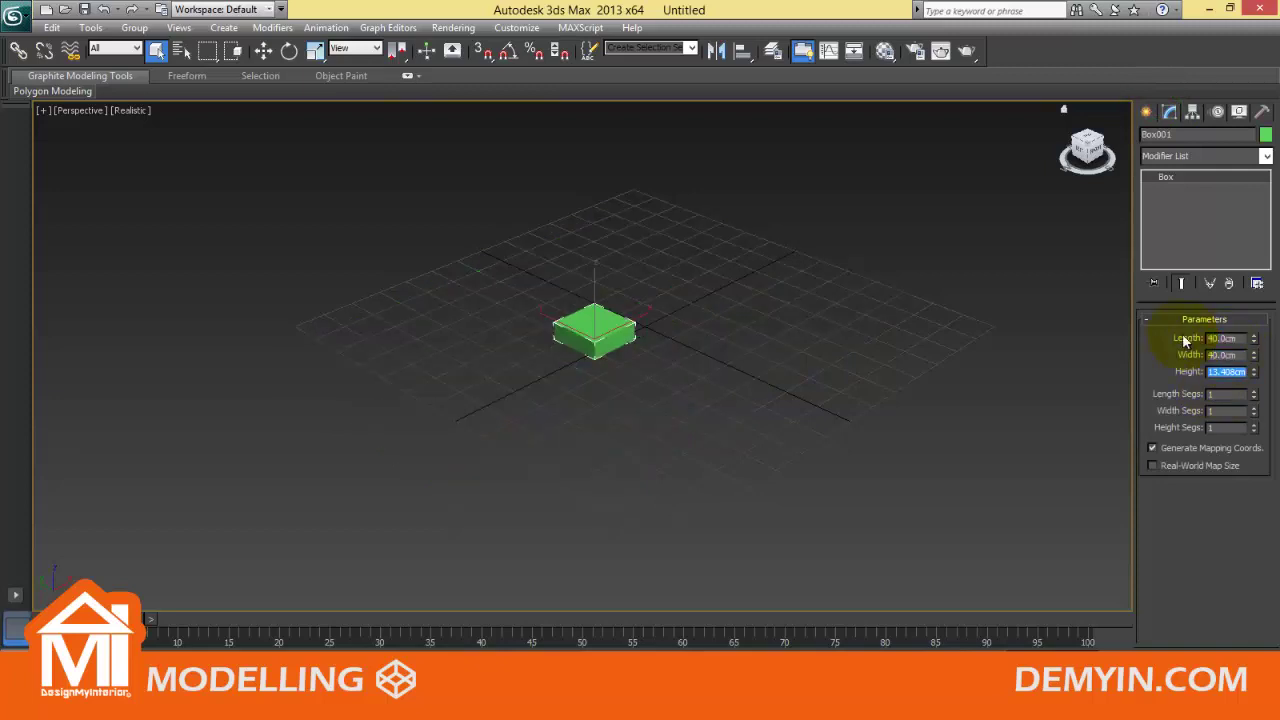
text(0.5)
key(Return)
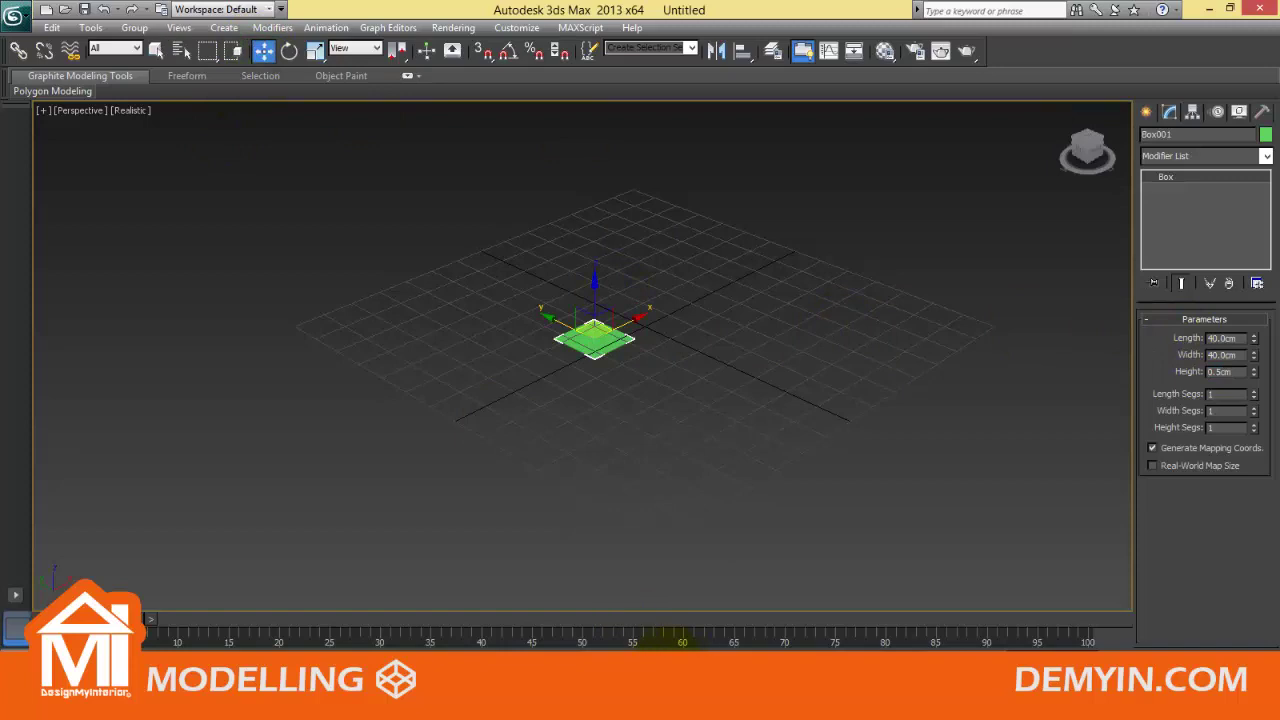
drag(594, 328, 644, 314)
- Give the slab a pale yellow object colour and show it in wireframe
key(z)
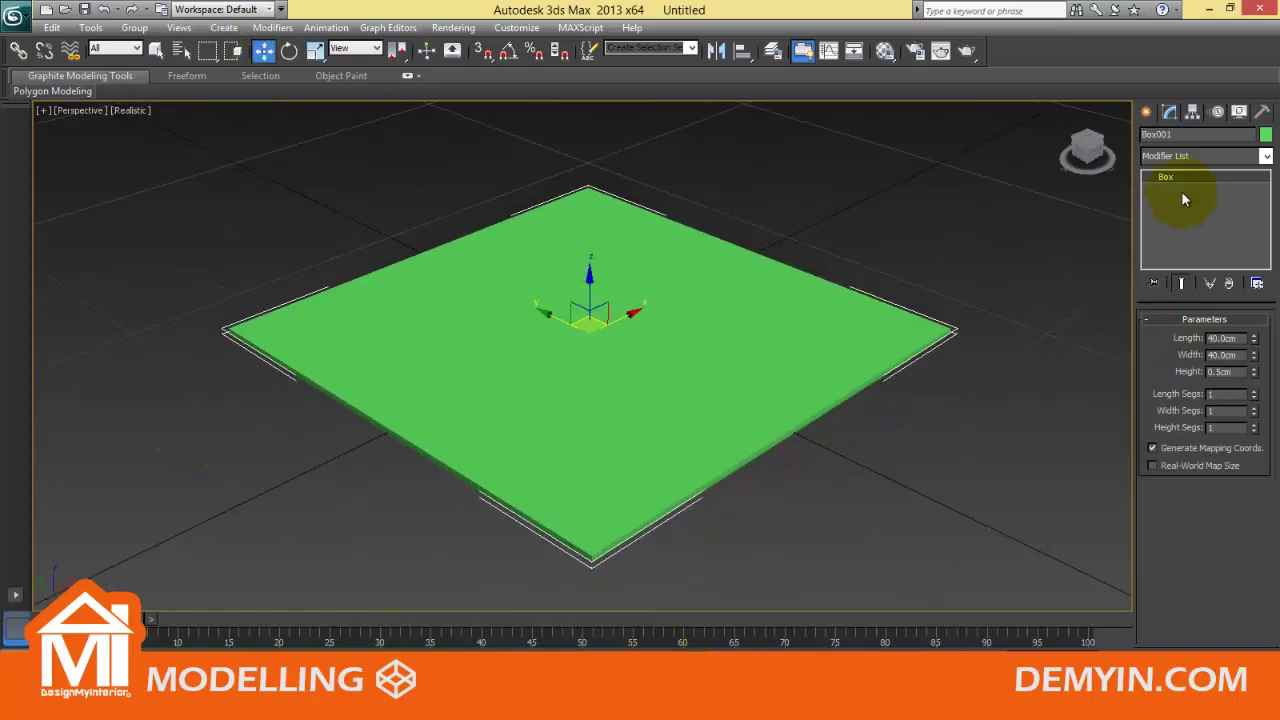
click(1265, 134)
click(560, 285)
click(717, 436)
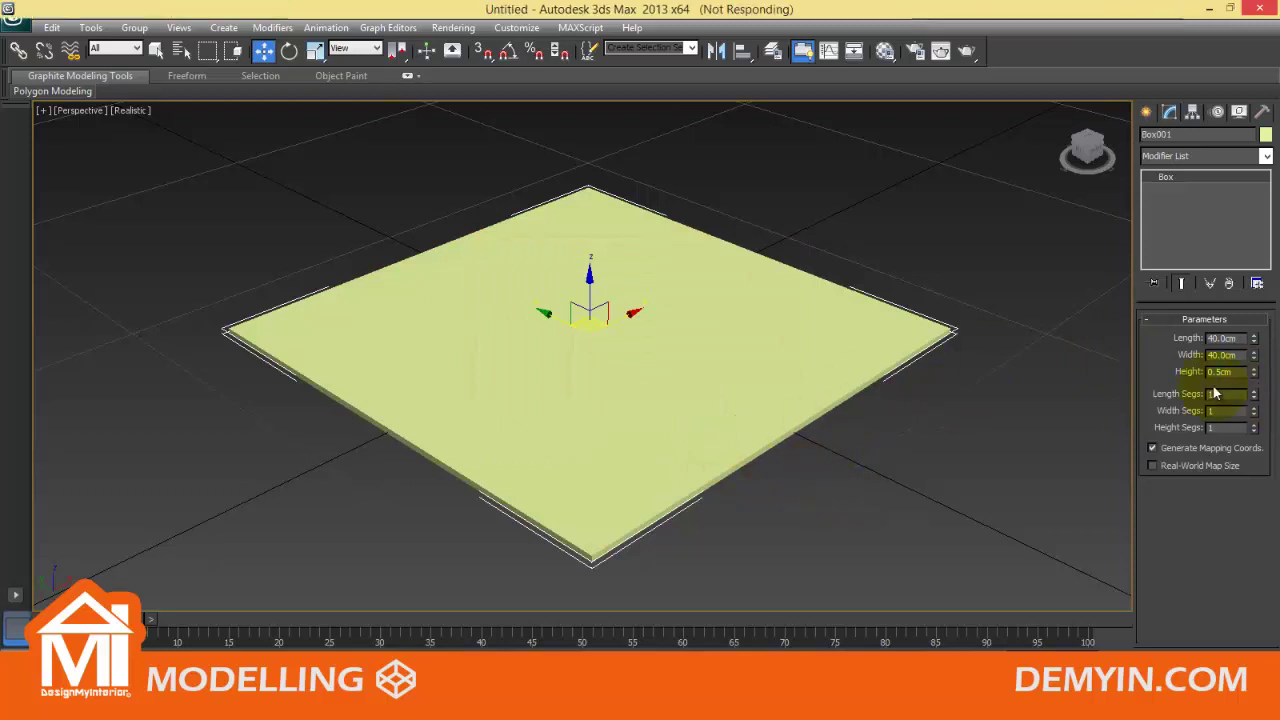
key(F3)
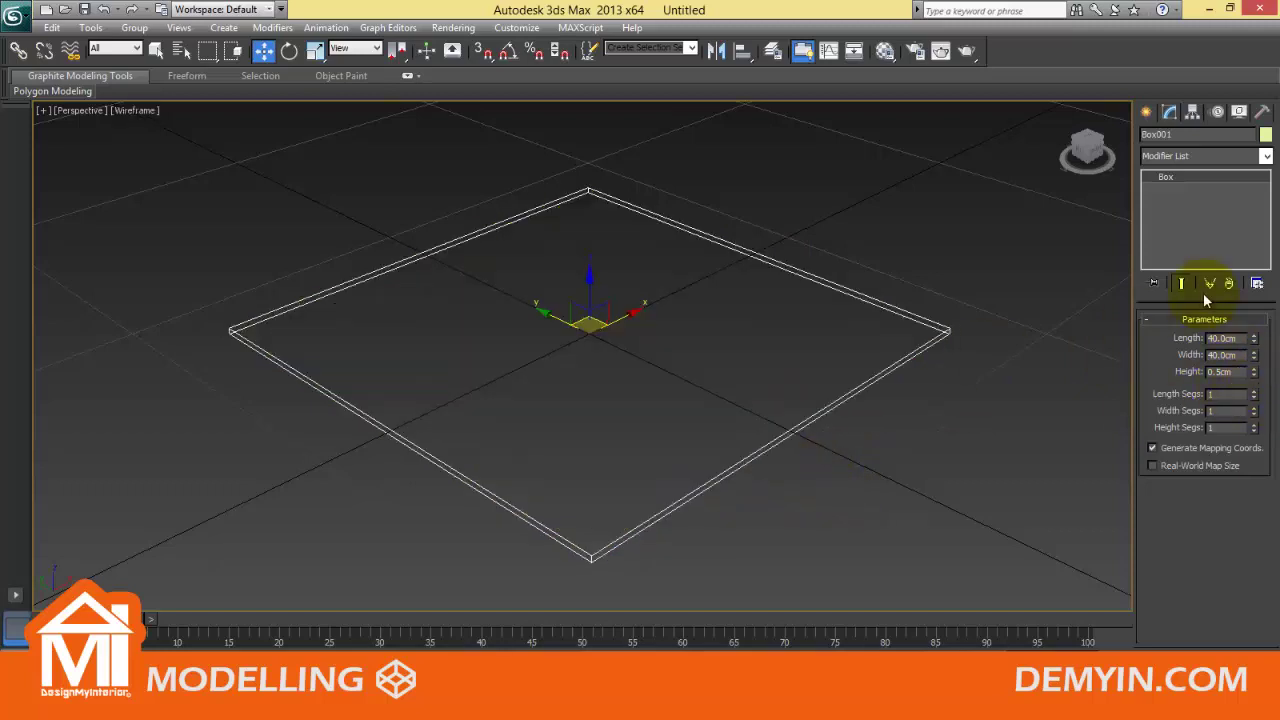
- Raise Length Segs and Width Segs to 6 each
click(1254, 394)
click(1254, 394)
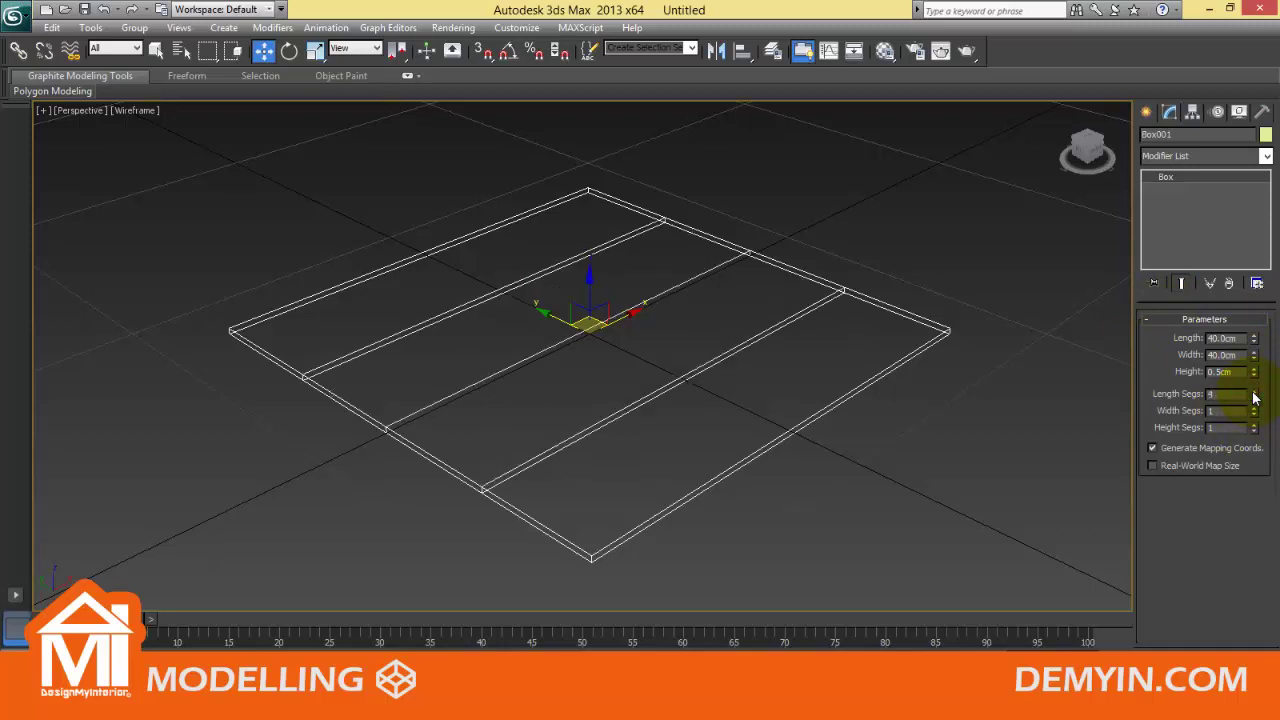
click(1254, 394)
click(1254, 394)
click(1254, 410)
click(1254, 410)
click(1254, 410)
click(1254, 410)
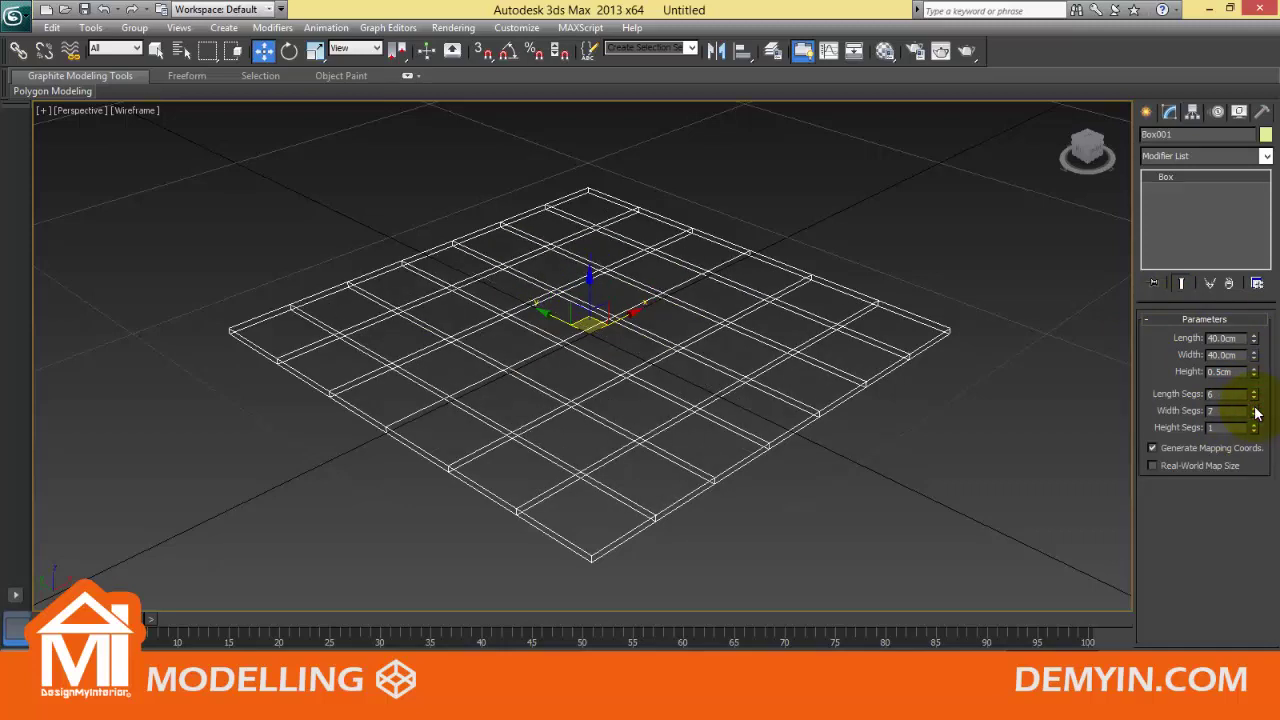
click(1254, 410)
click(1182, 156)
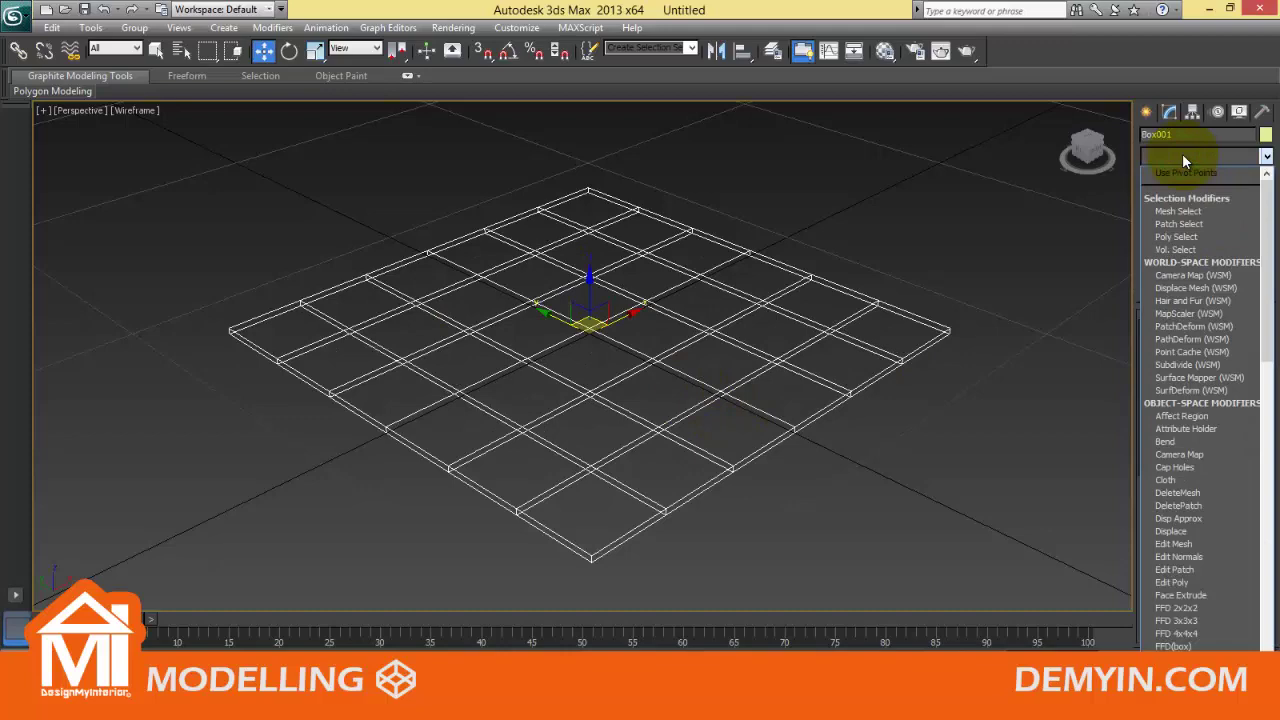
- Add Edit Poly and, in Vertex mode, scale the inner vertex columns toward the edges
key(e)
click(1181, 207)
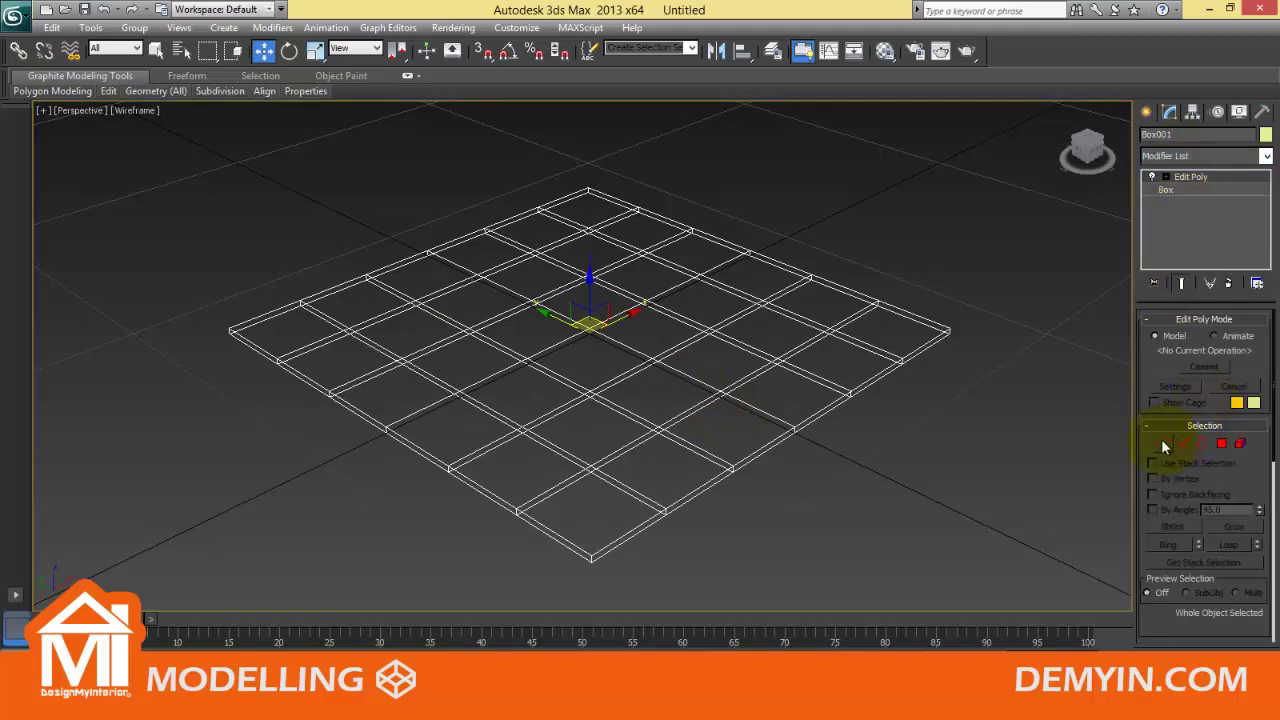
click(1163, 443)
key(t)
key(z)
drag(758, 139, 423, 591)
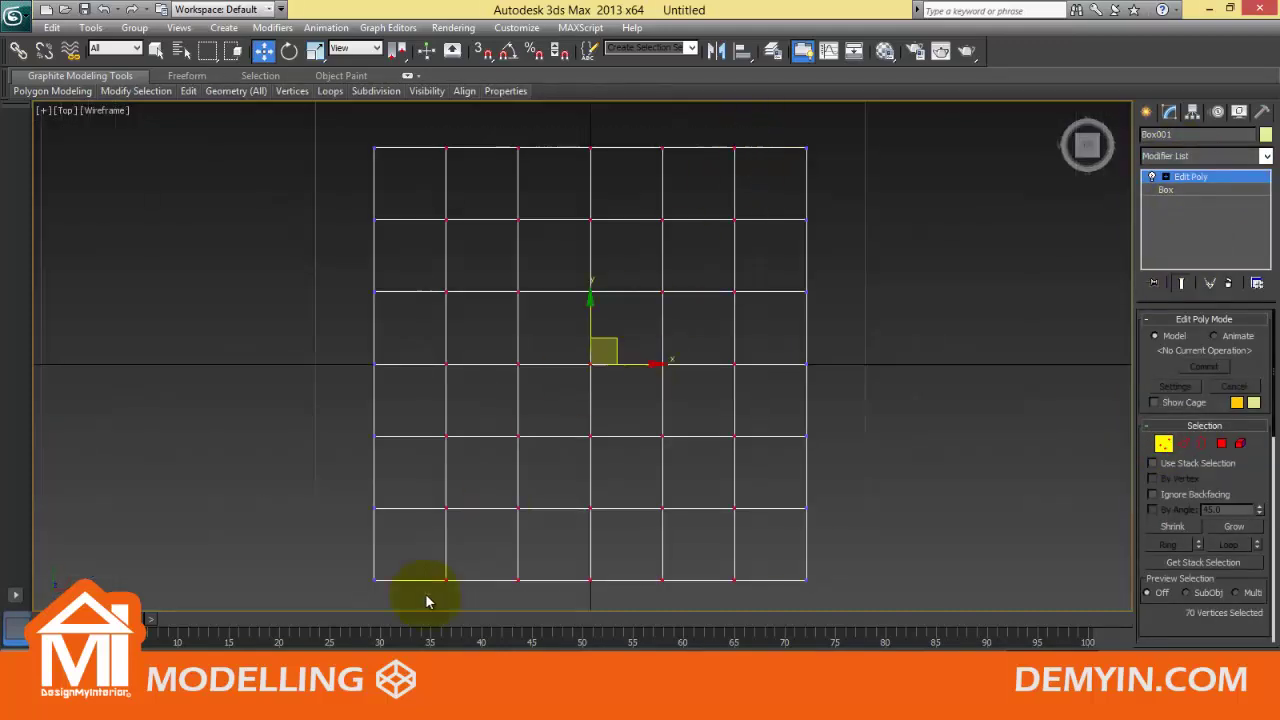
key(r)
drag(625, 363, 684, 366)
- Scale the inner rows and side middle vertices outward to form an octagonal centre
mouse_move(820, 187)
mouse_down()
mouse_move(590, 310)
mouse_move(586, 266)
mouse_up()
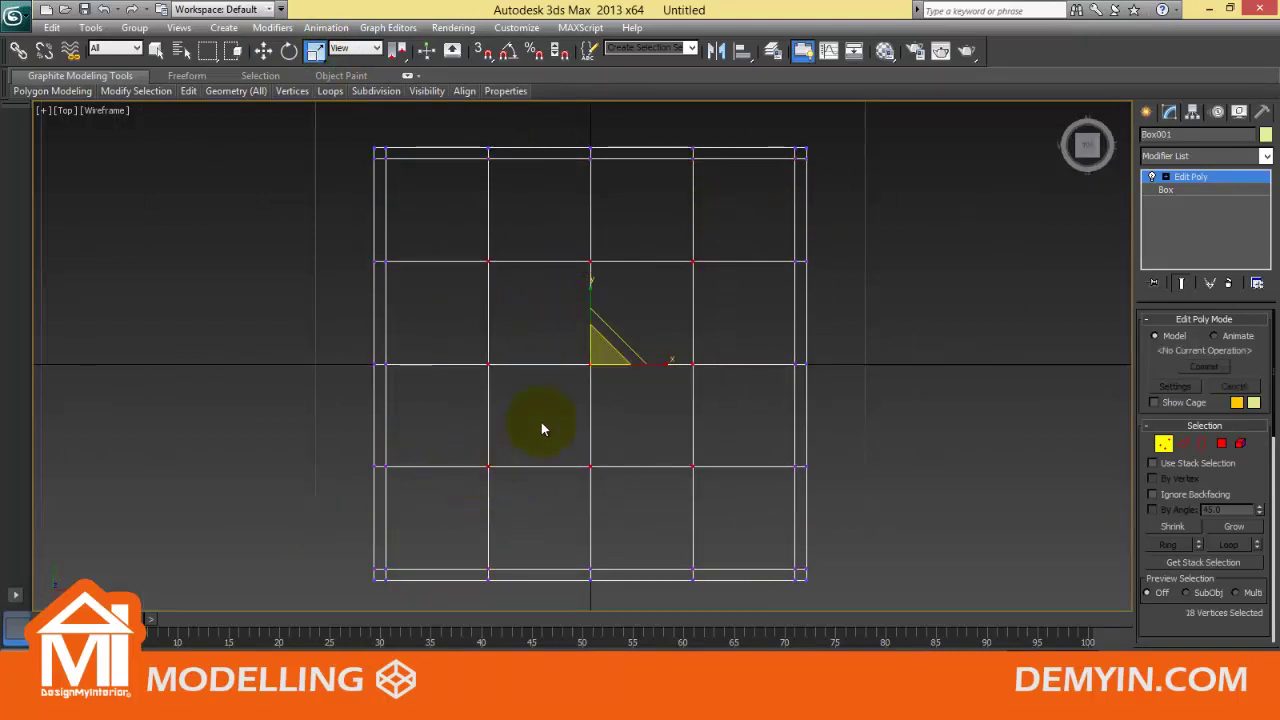
key(p)
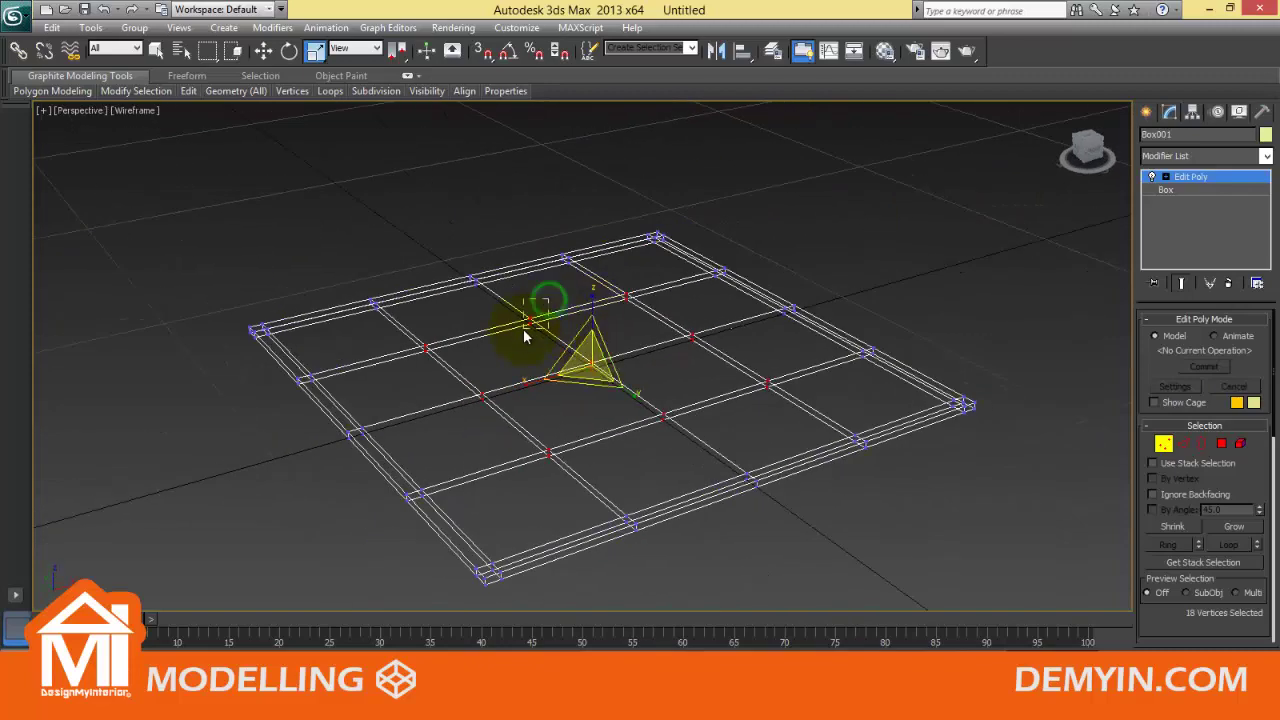
key(t)
drag(646, 371, 594, 286)
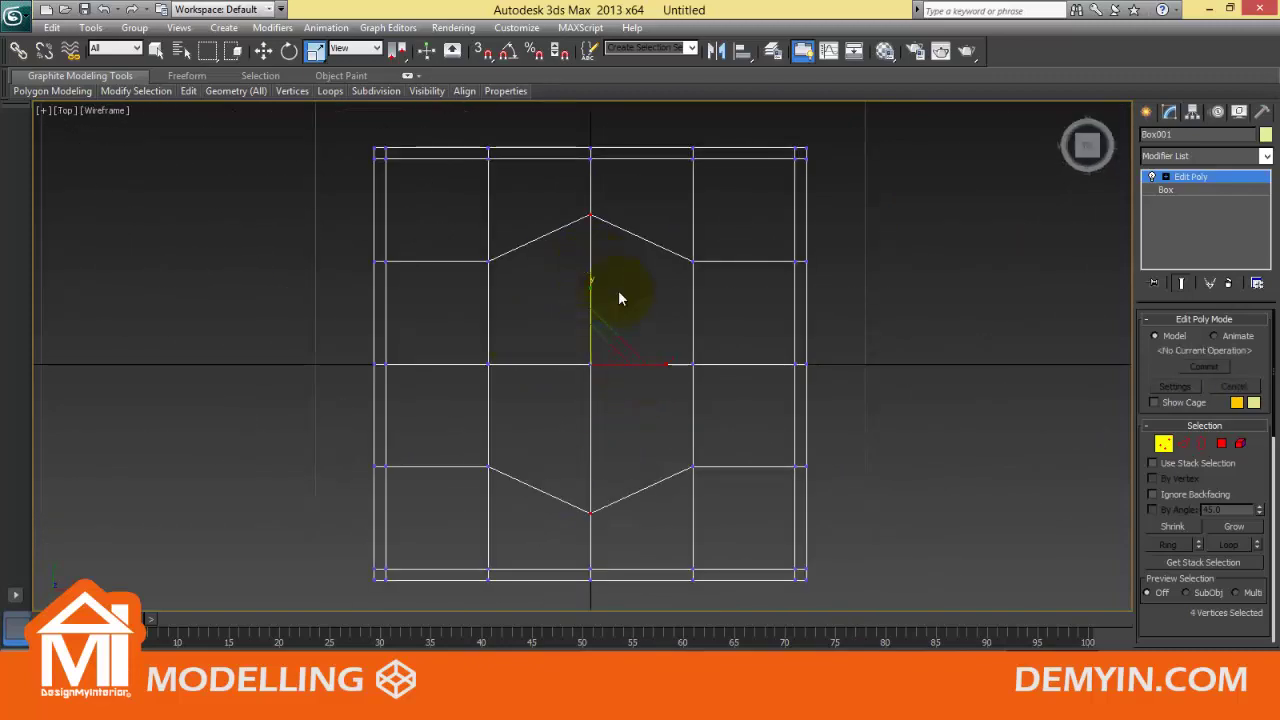
click(692, 364)
ctrl+click(489, 364)
drag(691, 363, 696, 365)
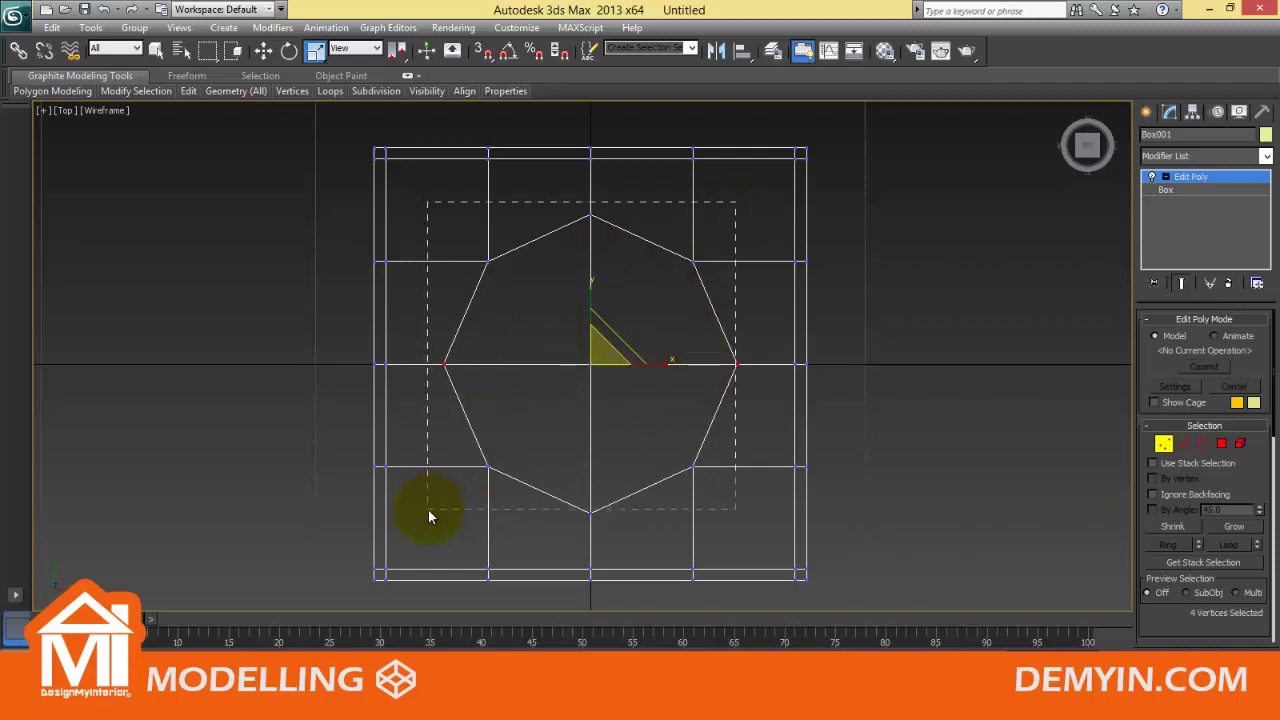
- Select the two centre vertices and pull them apart vertically in Front view
key(f)
mouse_move(560, 286)
mouse_down()
mouse_move(590, 170)
mouse_move(611, 449)
mouse_move(618, 391)
mouse_up()
key(t)
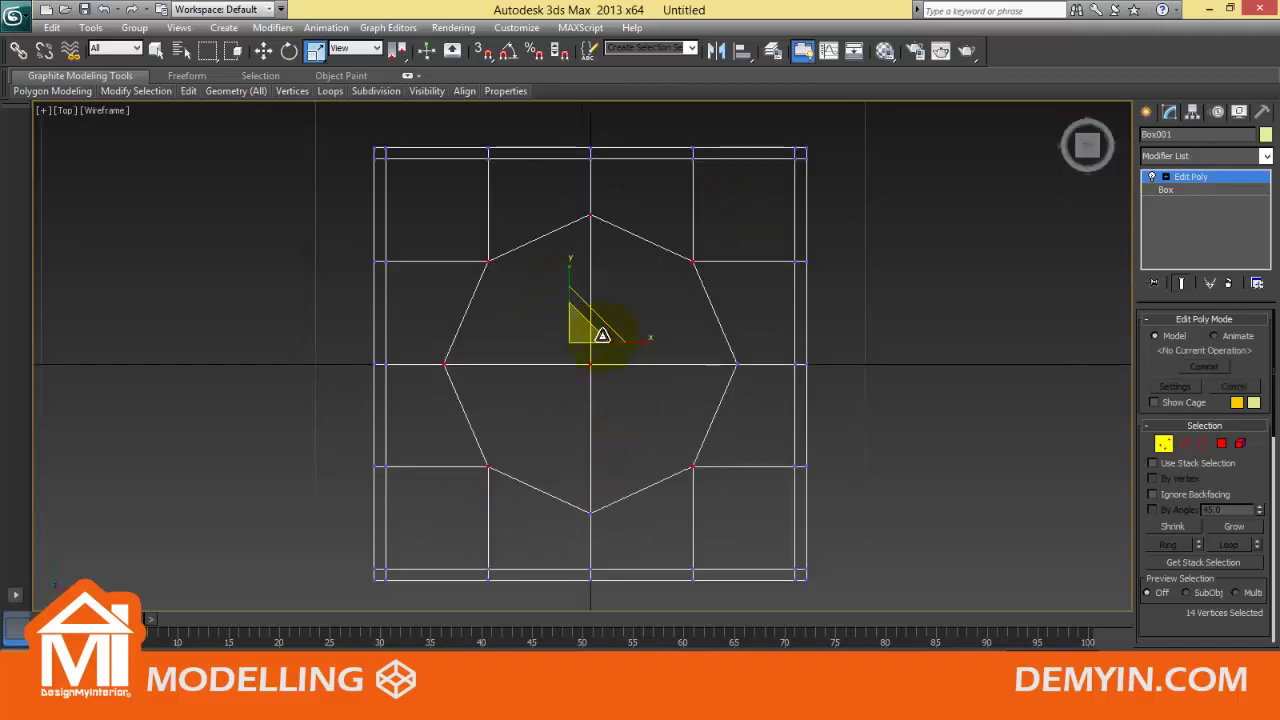
drag(600, 329, 557, 400)
key(f)
mouse_move(580, 286)
mouse_down()
mouse_move(573, 236)
mouse_move(601, 281)
mouse_up()
- Select interior vertices in Top view, then inspect the mesh shaded with edges in Perspective
key(t)
mouse_move(626, 400)
mouse_down()
mouse_move(548, 341)
mouse_move(572, 226)
mouse_move(593, 259)
mouse_move(568, 211)
mouse_up()
key(f)
key(t)
key(l)
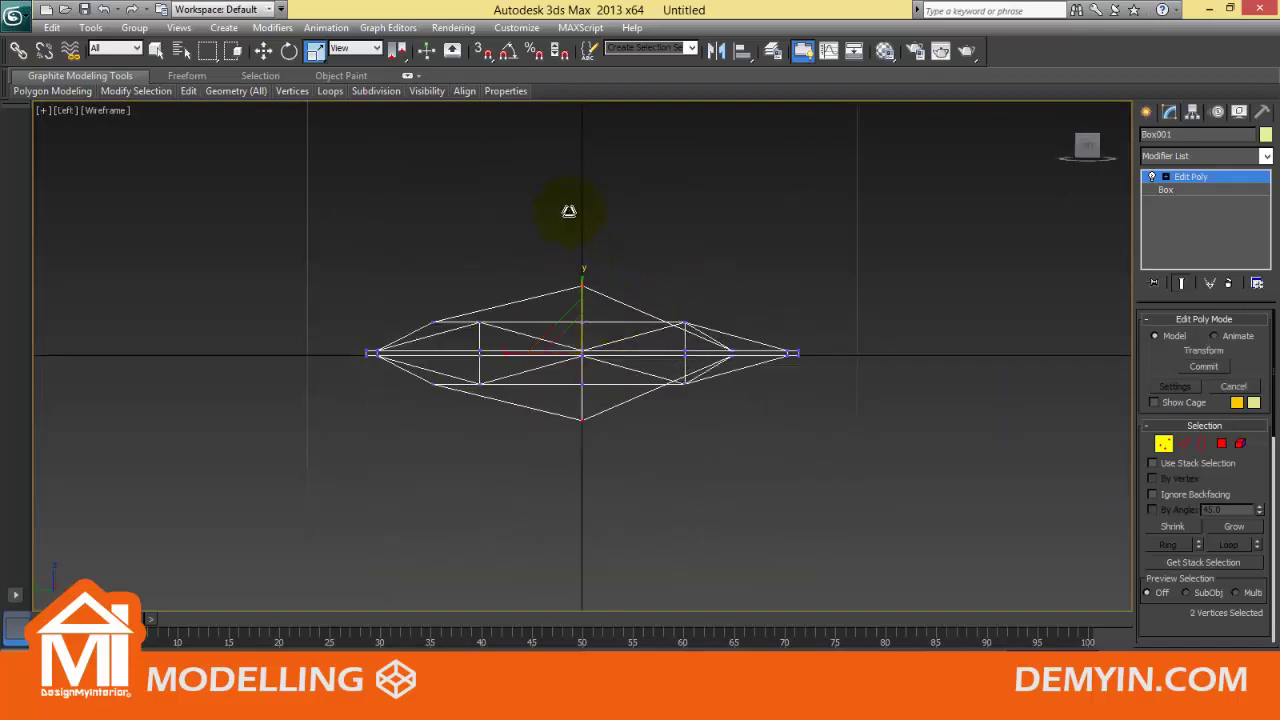
key(p)
key(F3)
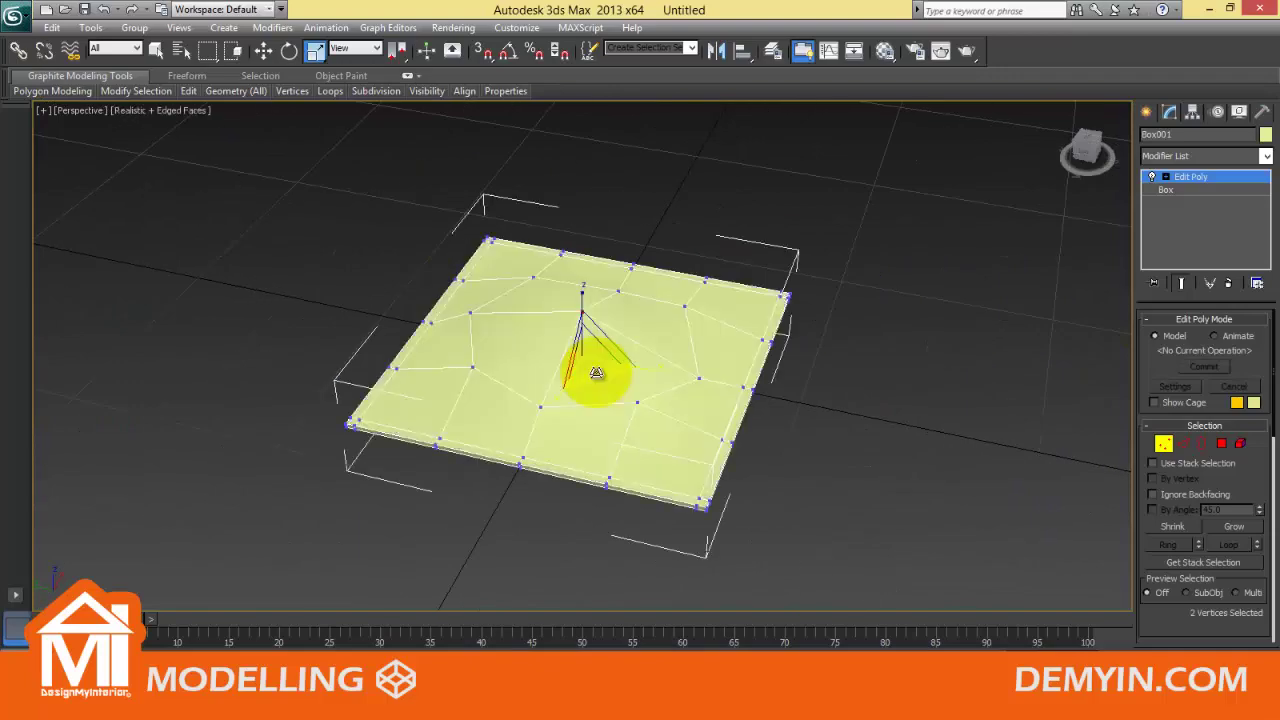
mouse_move(690, 400)
alt+middle_down()
mouse_move(480, 357)
mouse_move(343, 349)
mouse_move(394, 366)
mouse_move(338, 378)
mouse_move(386, 400)
mouse_move(600, 349)
mouse_move(692, 395)
mouse_move(537, 354)
mouse_move(566, 377)
alt+middle_up()
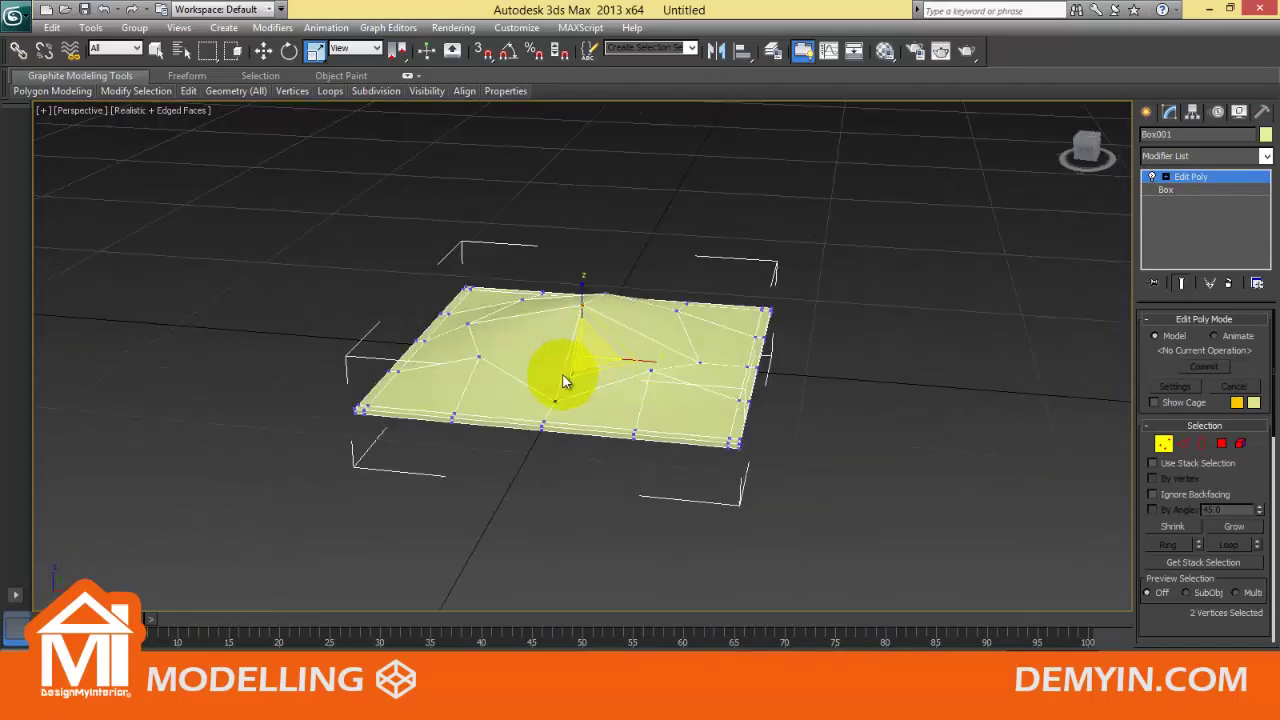
- Scale the fourteen interior vertices vertically into a tall lens shape, then exit Vertex level
drag(637, 491, 597, 443)
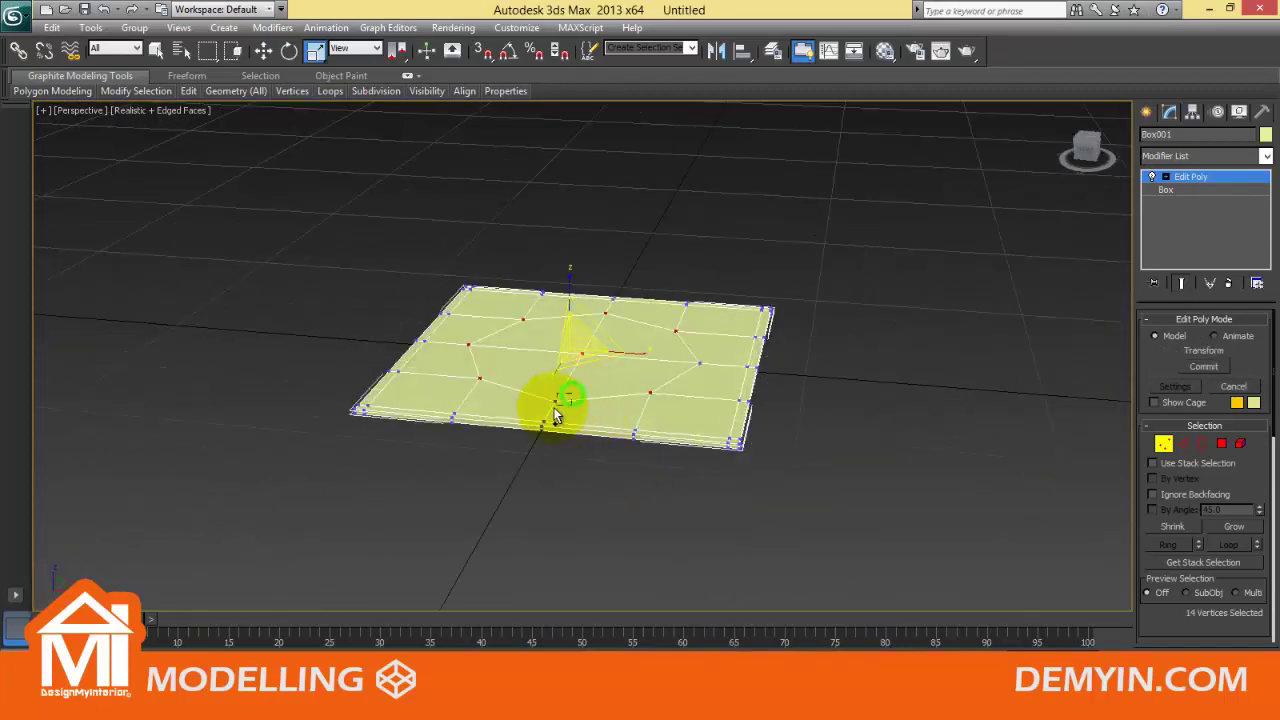
key(f)
drag(577, 286, 571, 240)
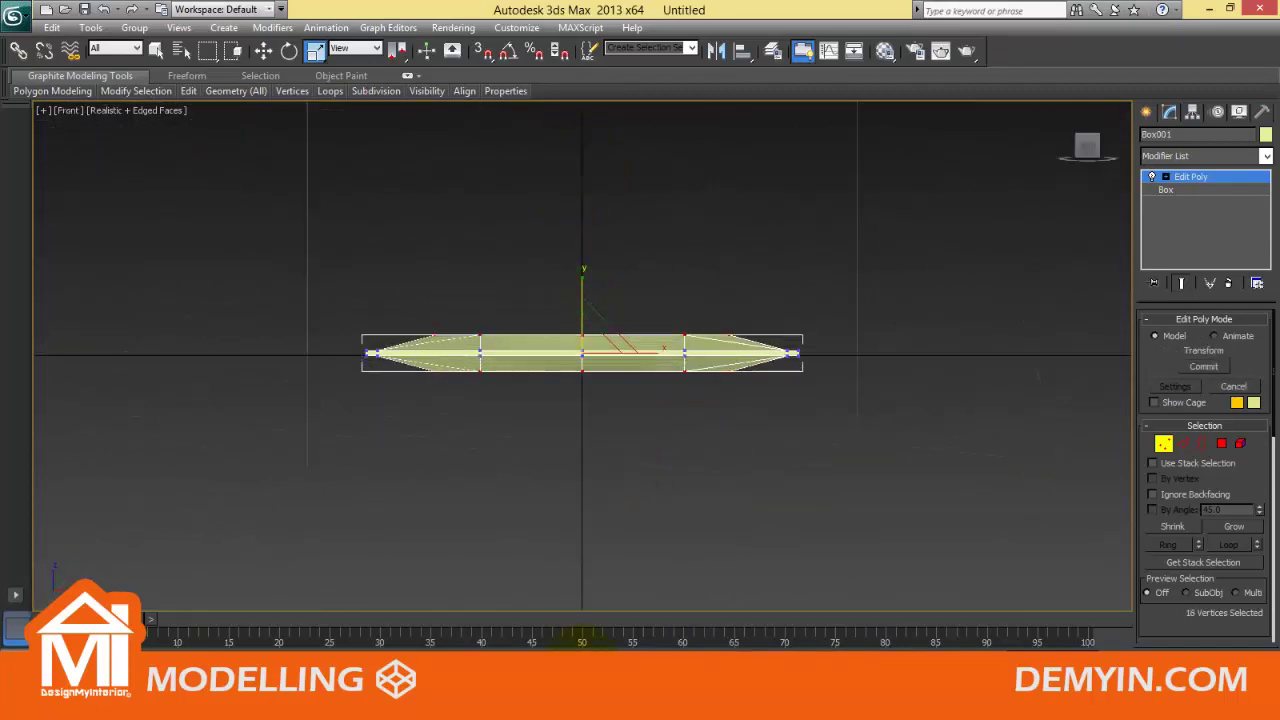
mouse_move(566, 371)
mouse_down()
mouse_move(591, 330)
mouse_move(566, 394)
mouse_move(572, 229)
mouse_up()
key(t)
key(f)
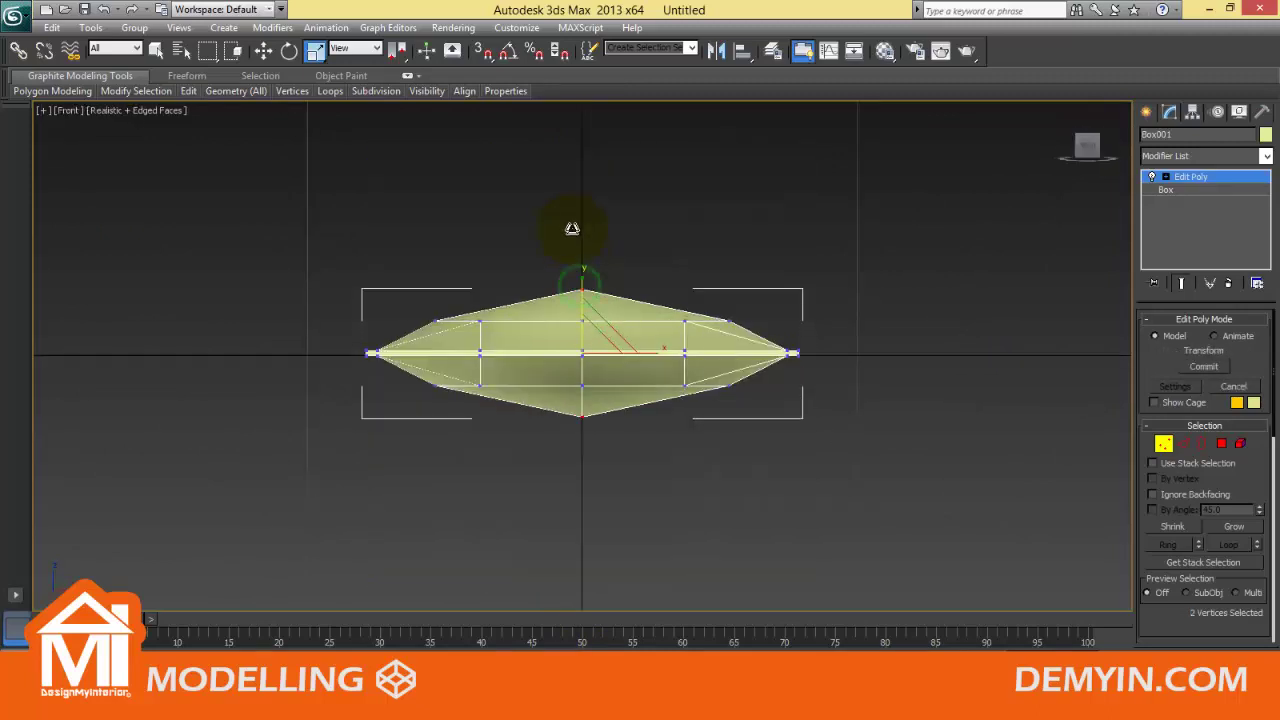
click(1166, 198)
- Scale the top, bottom, left and right edge-midpoint vertices outward in Top view
key(p)
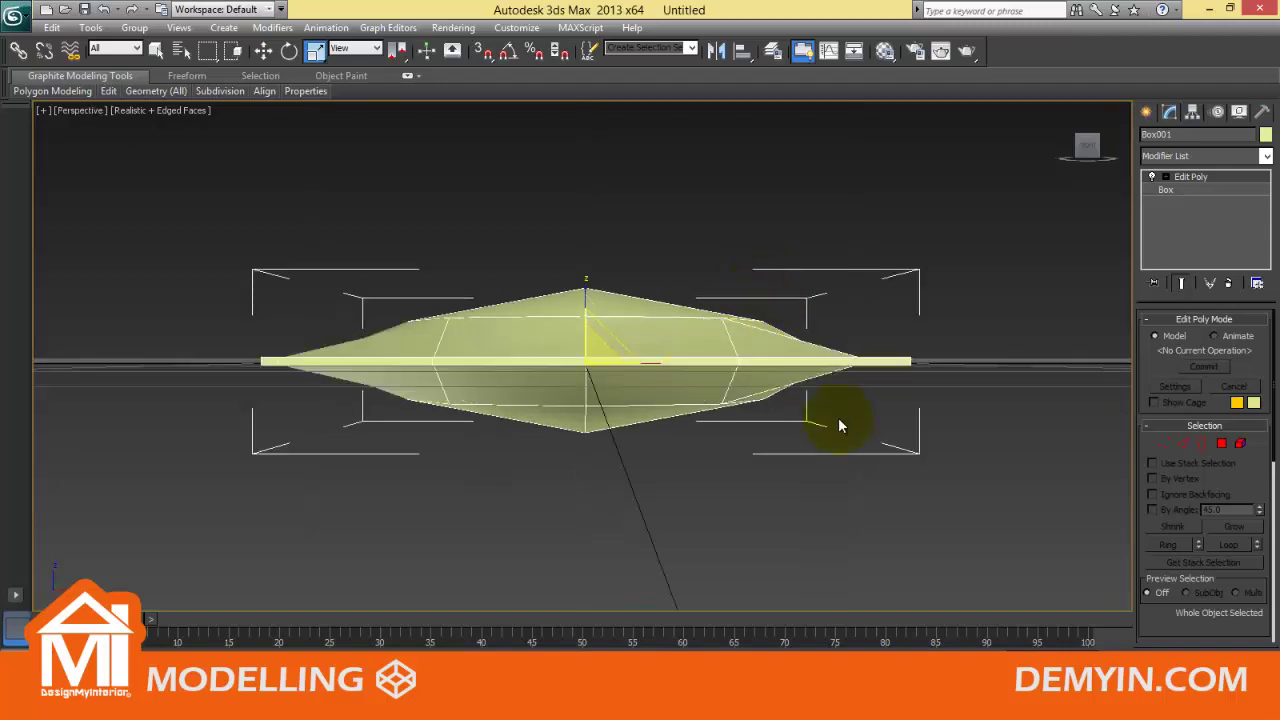
mouse_move(840, 426)
alt+middle_down()
mouse_move(688, 403)
mouse_move(726, 366)
mouse_move(1106, 431)
alt+middle_up()
click(1163, 443)
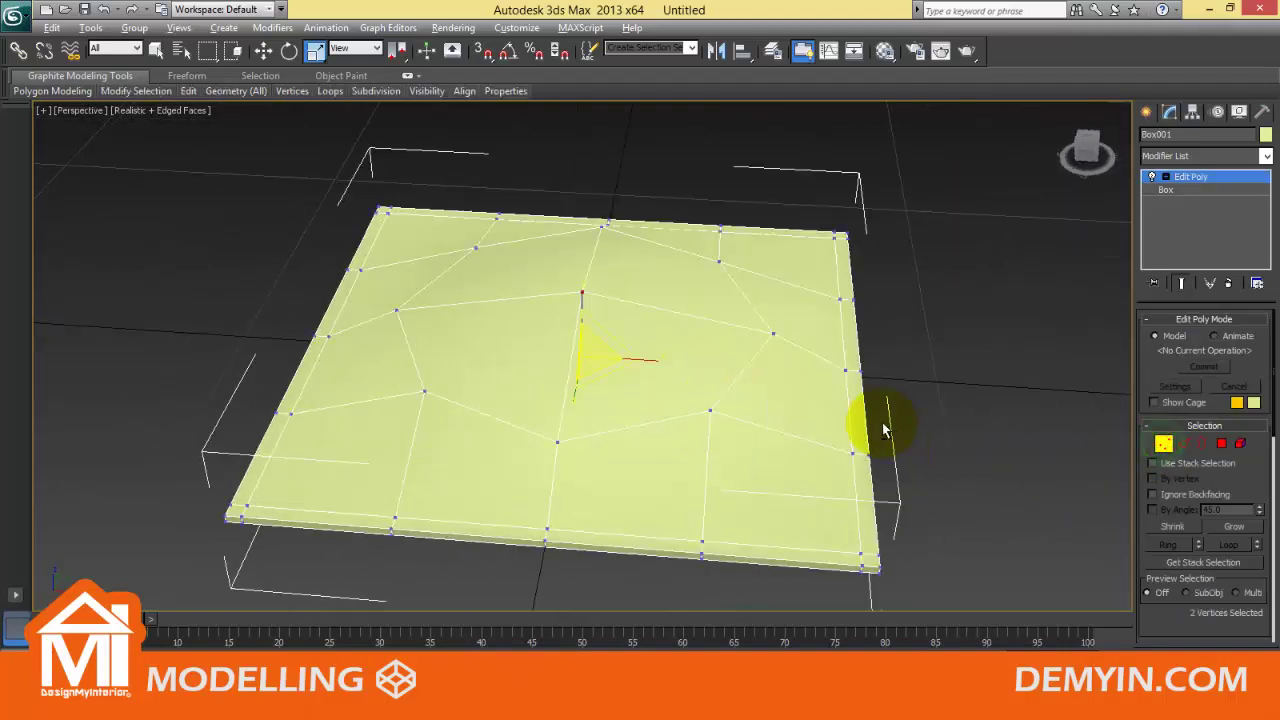
alt+middle_drag(883, 430, 857, 466)
key(t)
drag(833, 153, 680, 209)
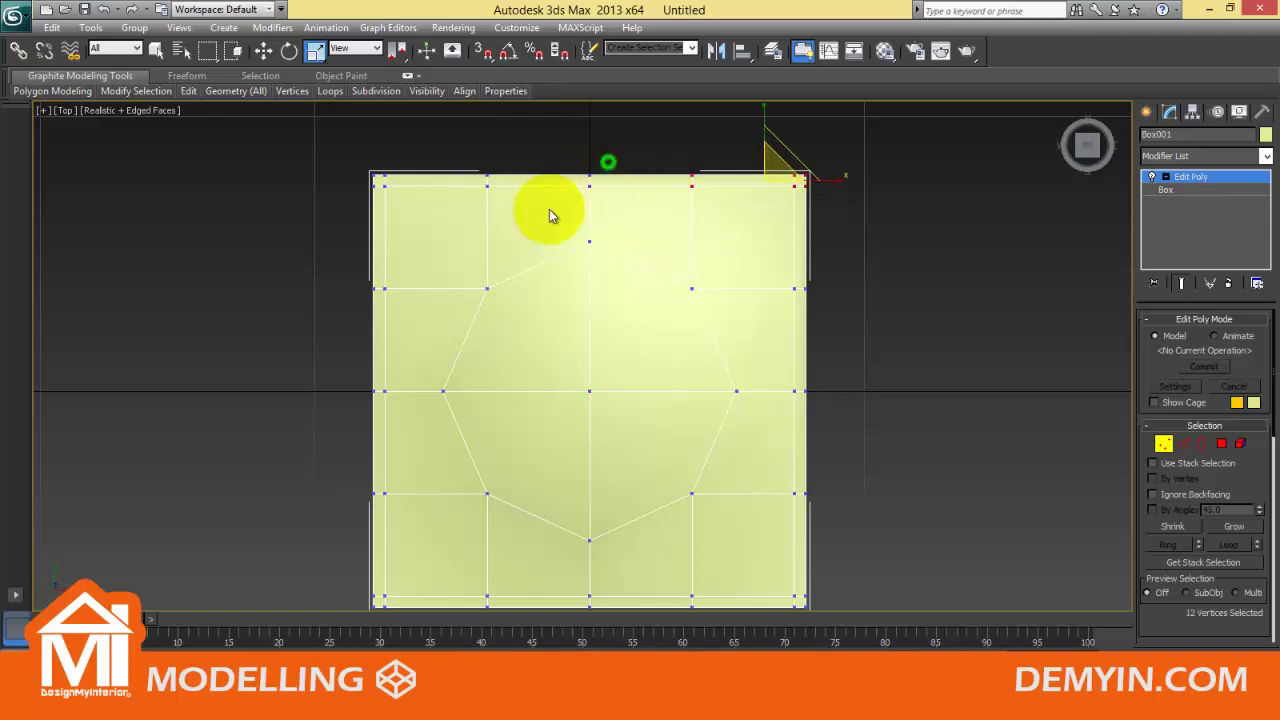
middle_drag(543, 209, 559, 195)
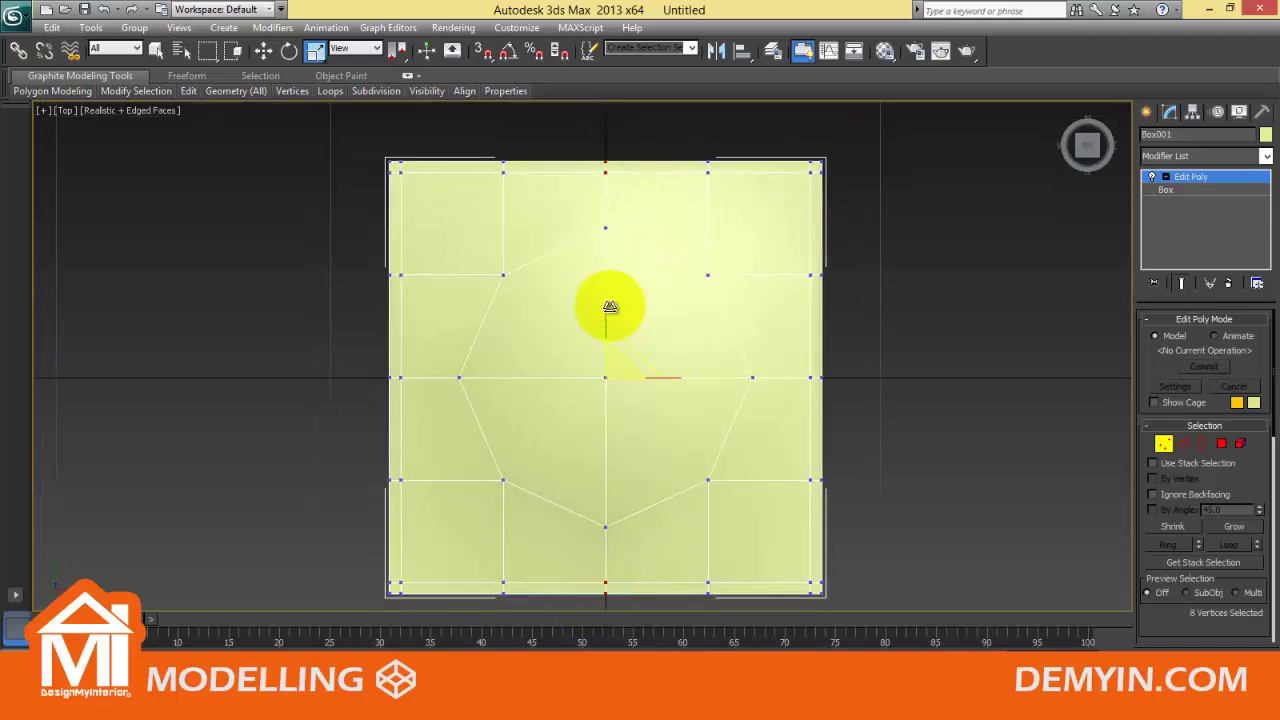
drag(608, 306, 608, 303)
click(815, 377)
ctrl+click(410, 377)
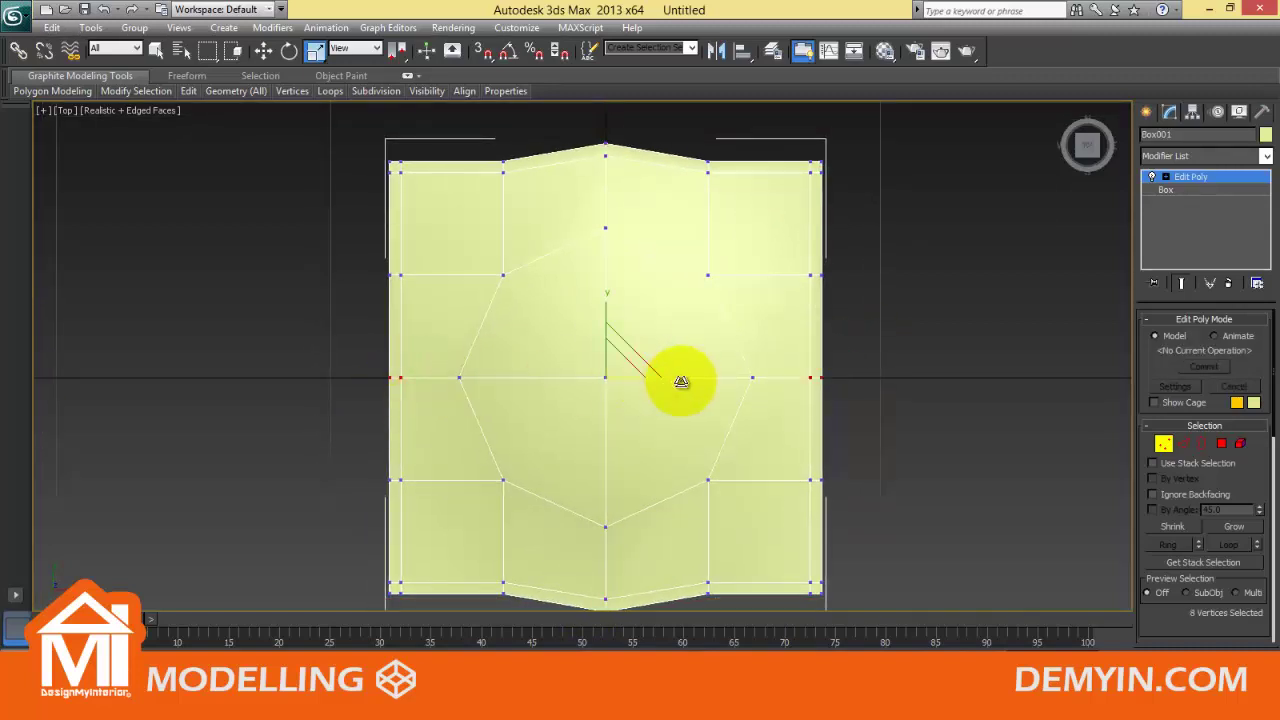
drag(680, 383, 680, 378)
- Pull the four corner vertices inward, leave vertex editing and view in Perspective
click(815, 165)
ctrl+click(398, 168)
ctrl+drag(366, 563, 420, 603)
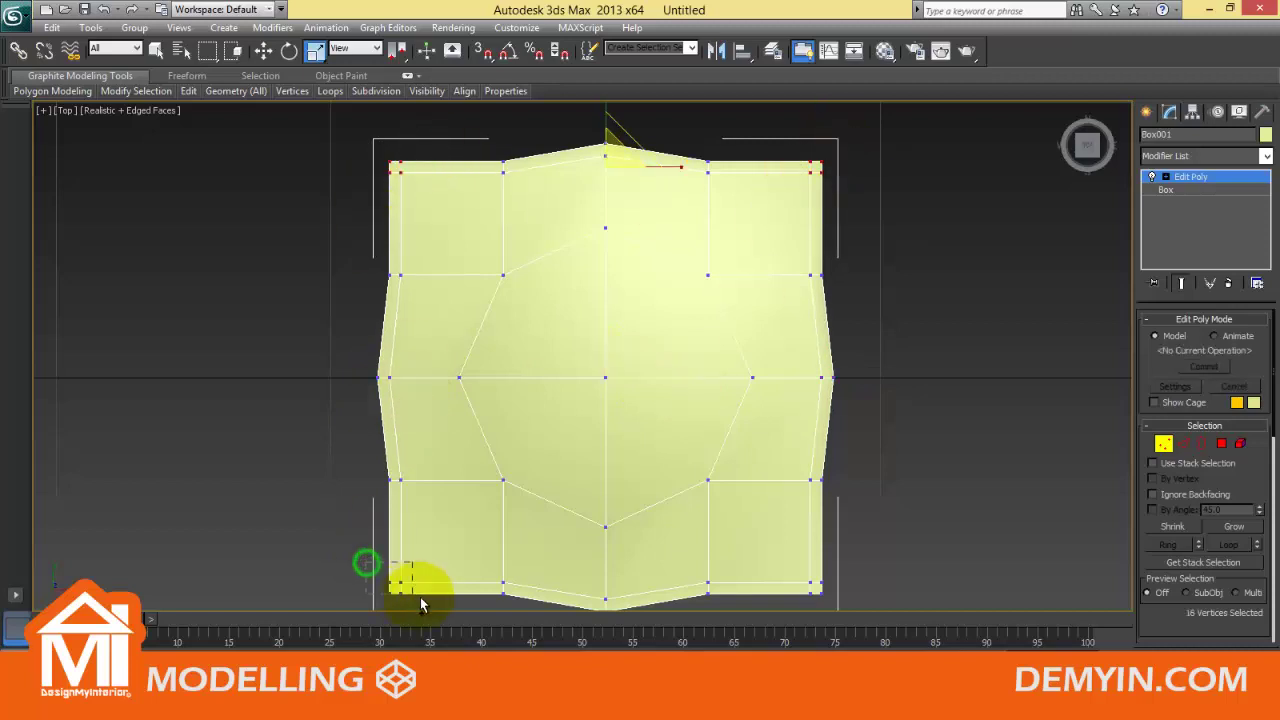
ctrl+drag(802, 585, 795, 572)
drag(623, 354, 623, 362)
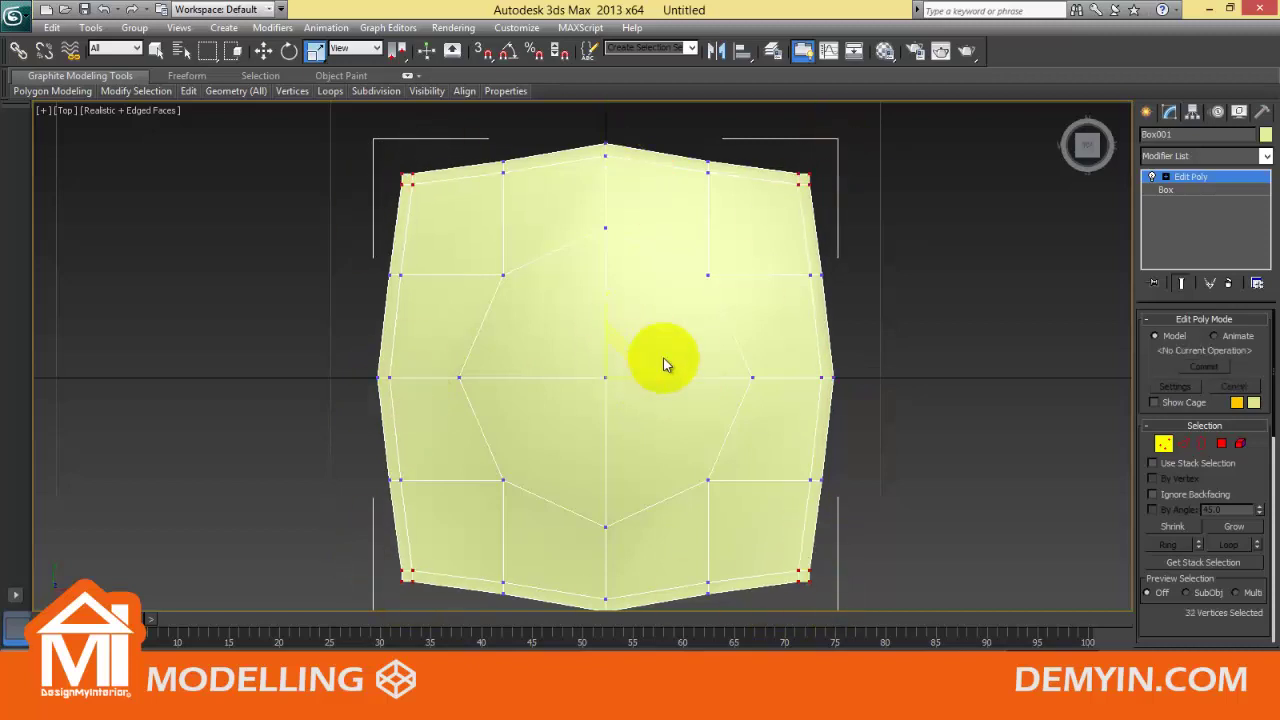
click(1203, 181)
key(p)
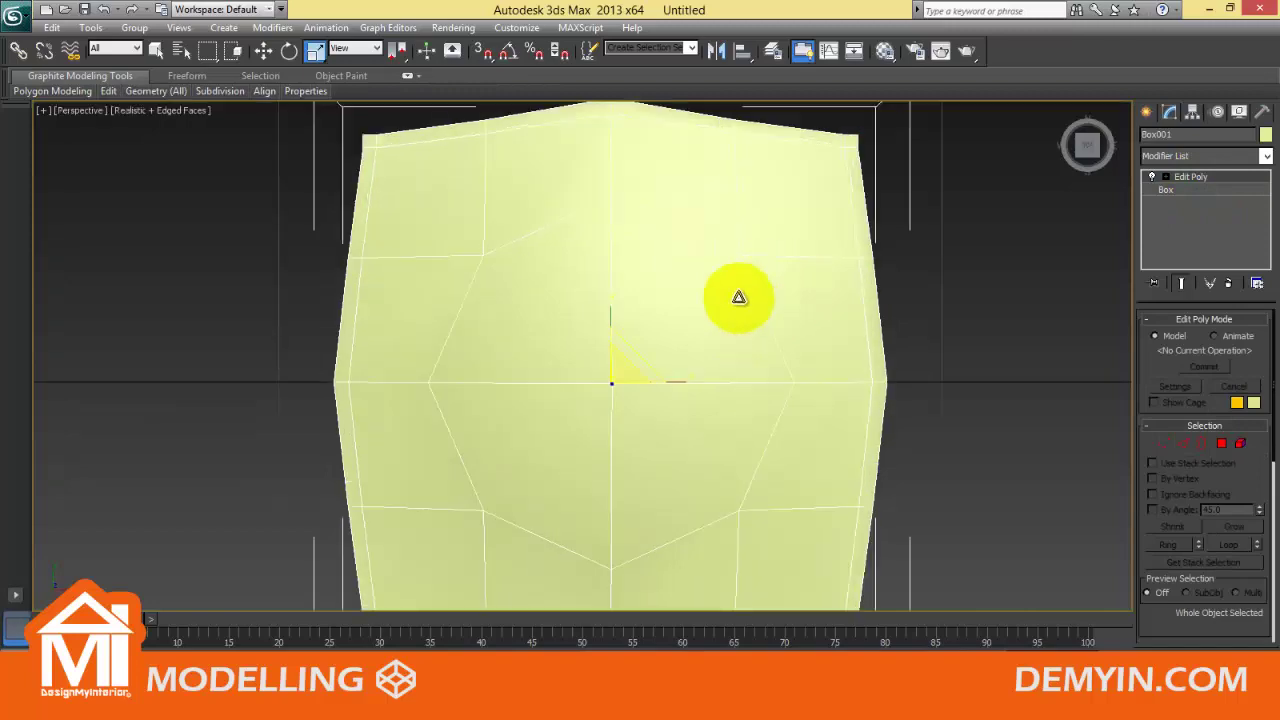
mouse_move(737, 297)
alt+middle_down()
mouse_move(690, 207)
mouse_move(686, 266)
alt+middle_up()
- Add a TurboSmooth modifier with 2 iterations and orbit around the smoothed pillow
click(1185, 155)
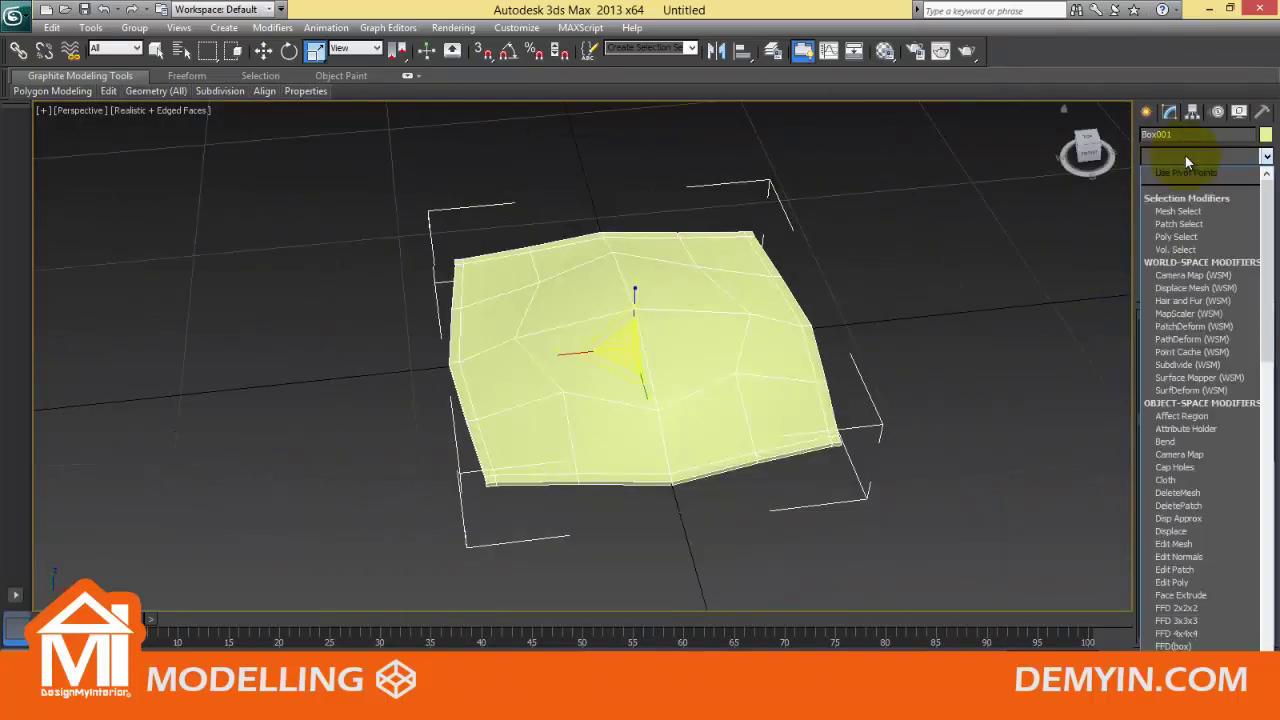
key(t)
click(1181, 454)
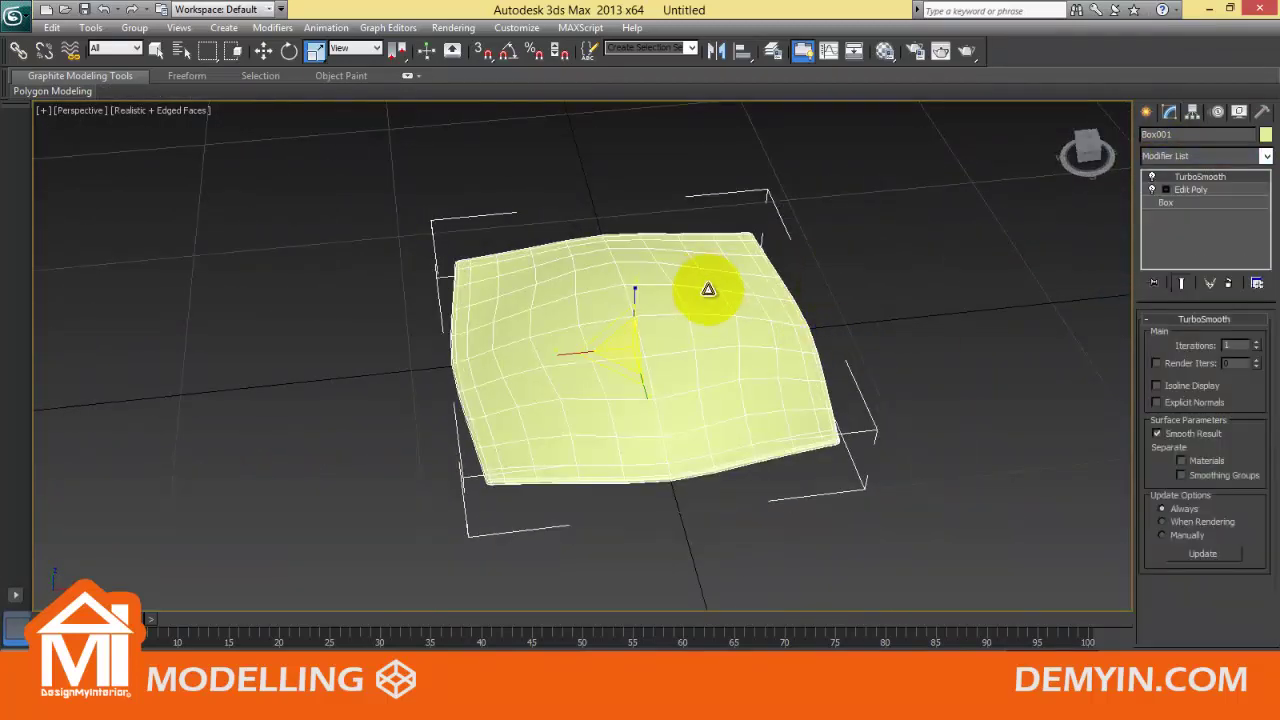
click(1258, 341)
mouse_move(909, 306)
alt+middle_down()
mouse_move(637, 279)
mouse_move(640, 229)
mouse_move(606, 329)
mouse_move(523, 259)
mouse_move(686, 354)
mouse_move(737, 331)
mouse_move(711, 243)
mouse_move(737, 298)
mouse_move(857, 243)
mouse_move(886, 271)
mouse_move(789, 294)
alt+middle_up()
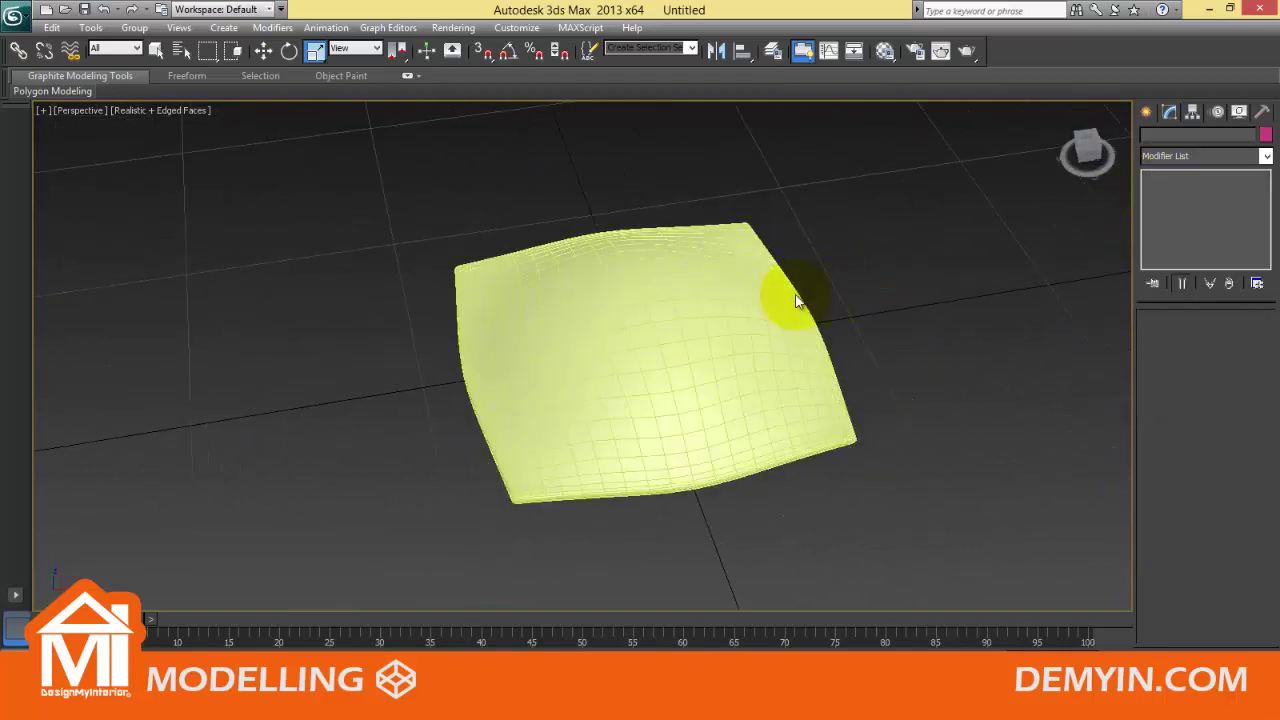
mouse_move(1063, 320)
alt+middle_down()
mouse_move(934, 277)
mouse_move(714, 251)
mouse_move(814, 268)
alt+middle_up()
click(814, 268)
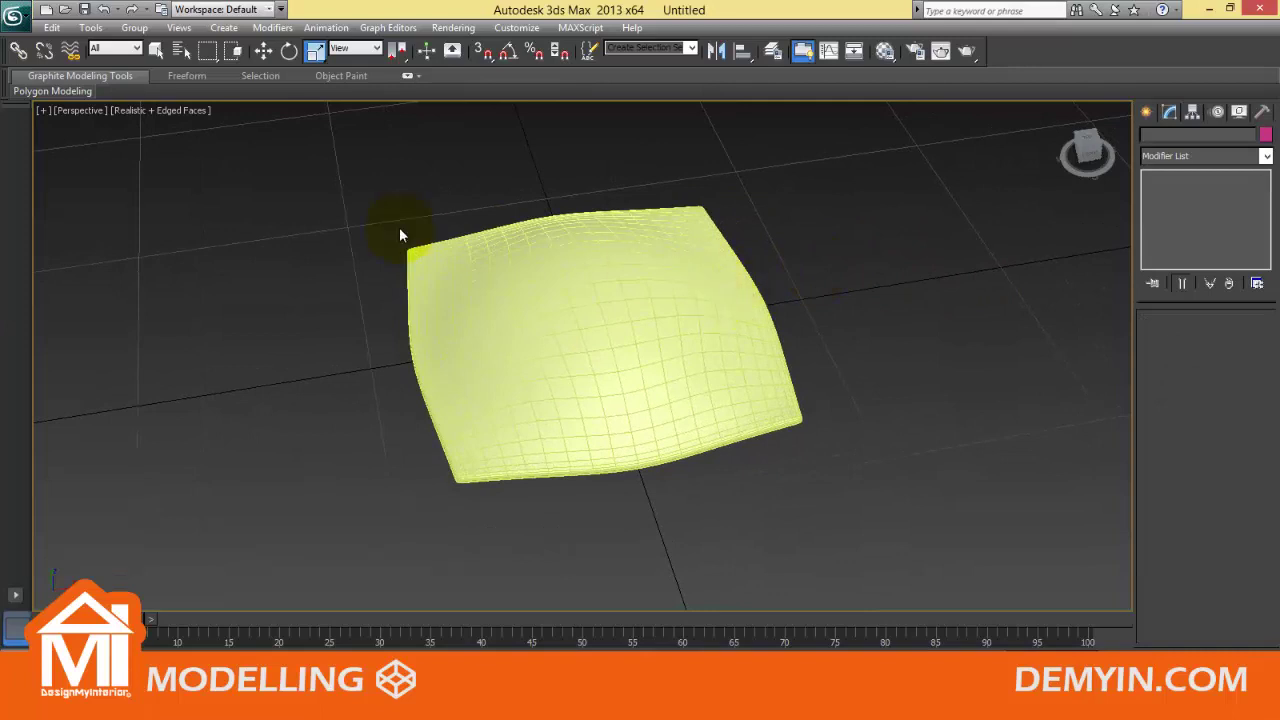
click(1062, 112)
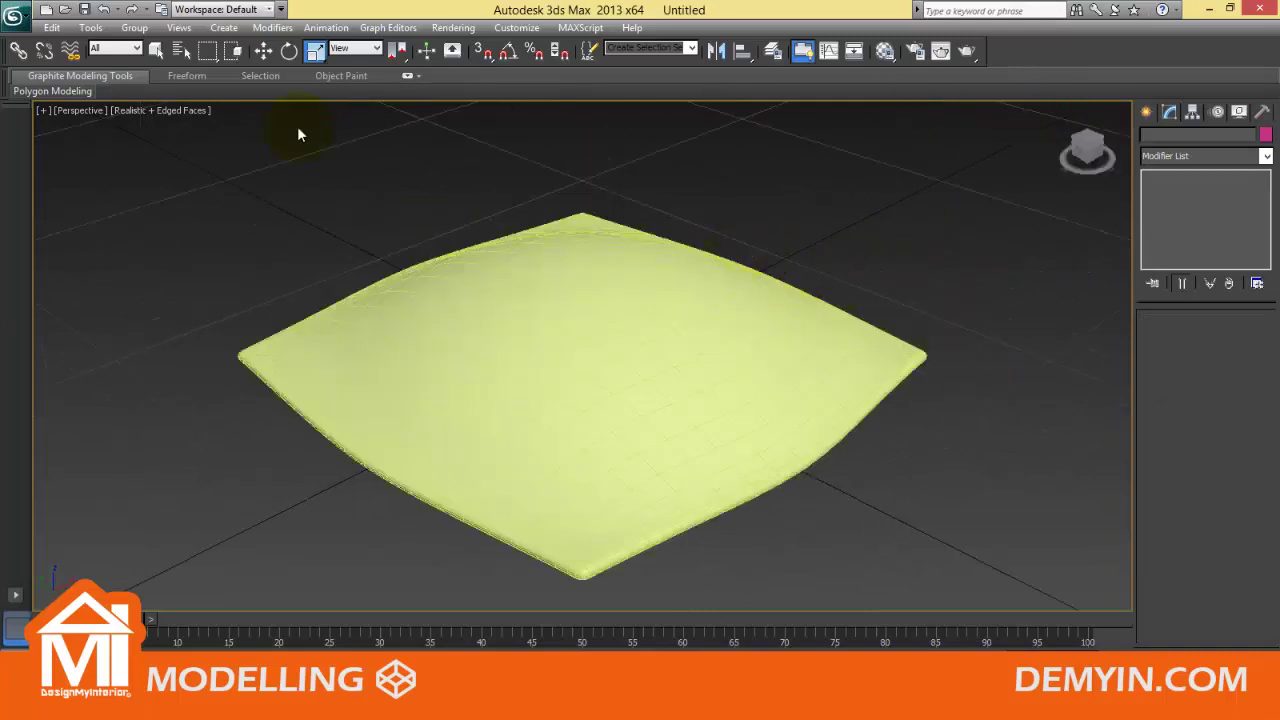
click(557, 300)
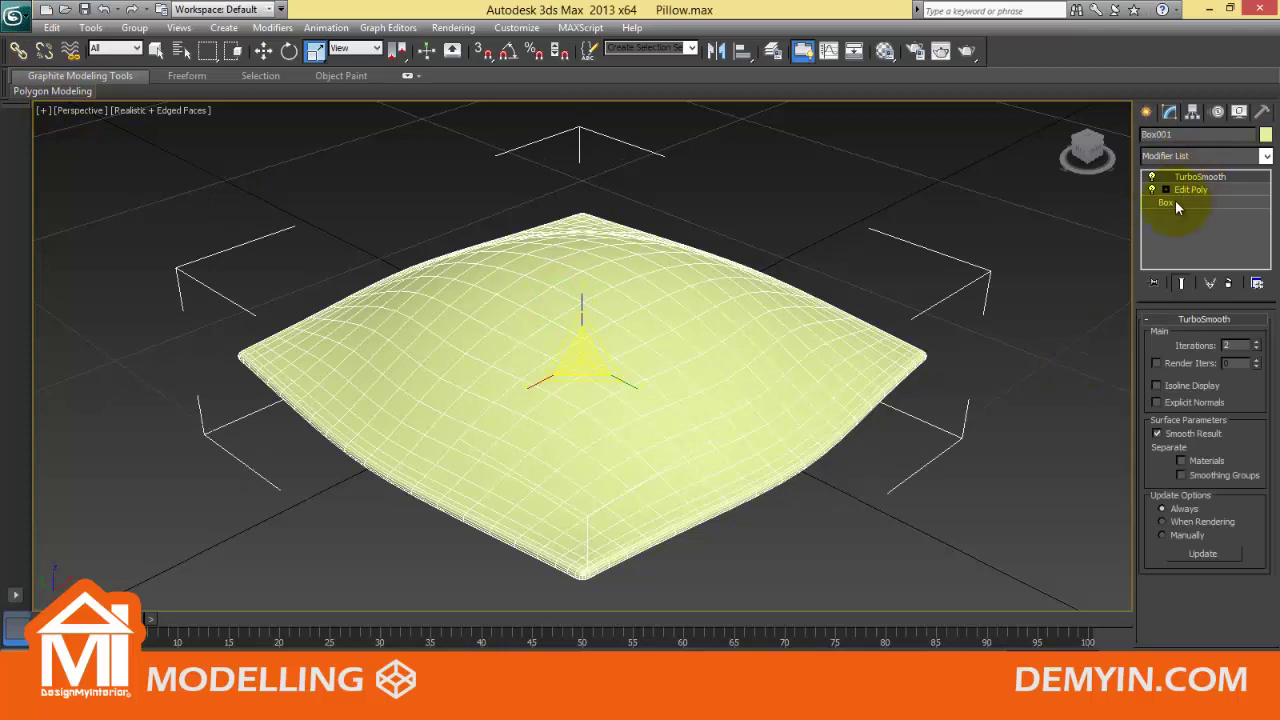
- With TurboSmooth off, fence-select the top-left corner and top-edge border polygons in Top view
click(1181, 192)
click(1151, 178)
key(t)
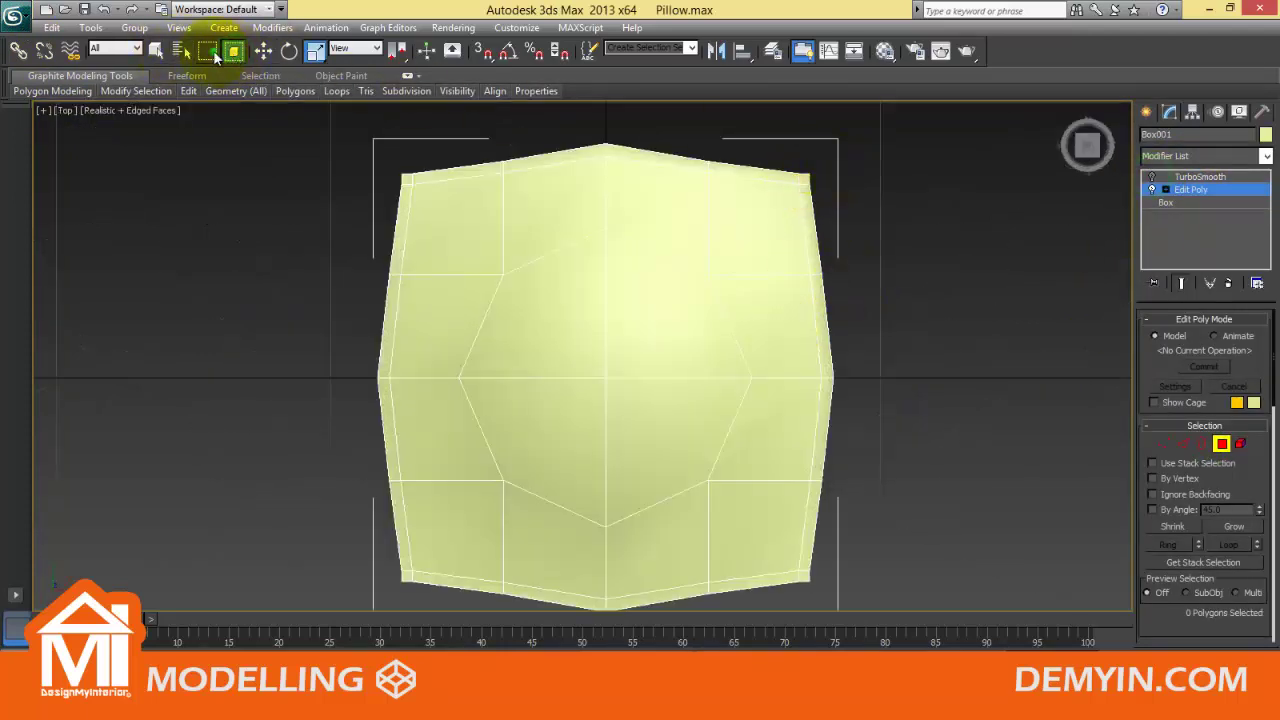
drag(210, 50, 213, 123)
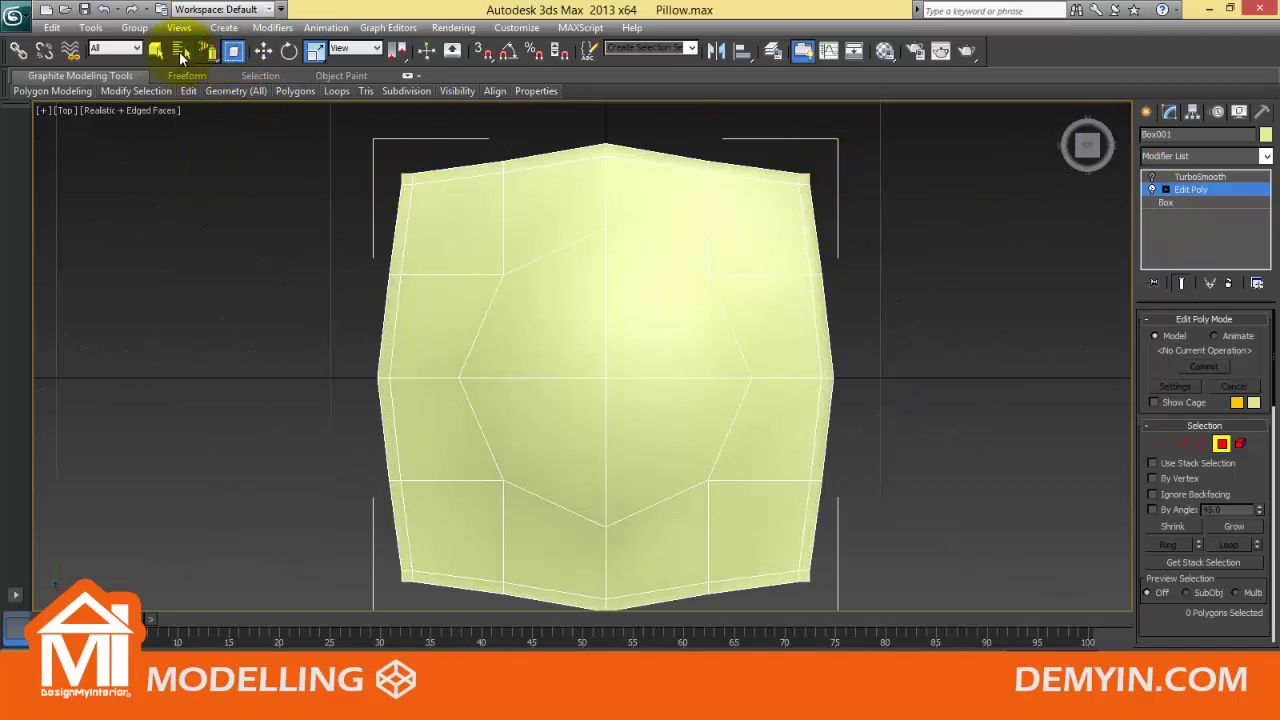
click(405, 181)
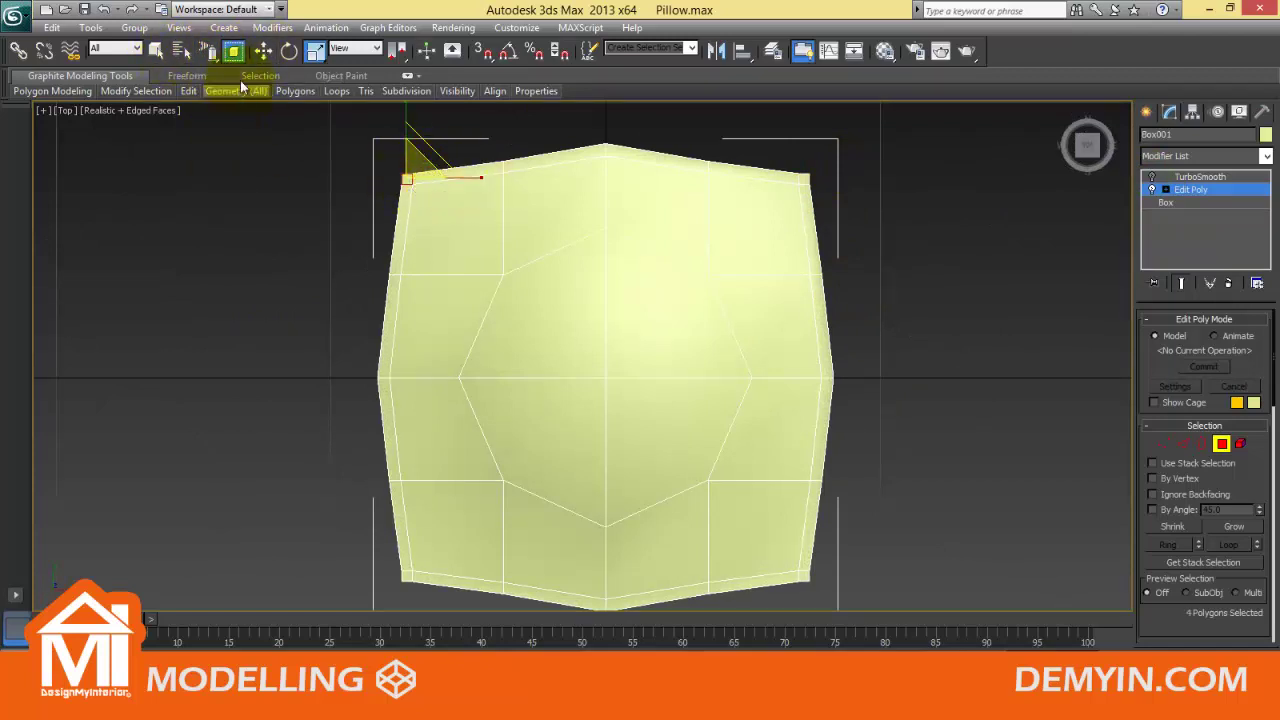
double_click(490, 168)
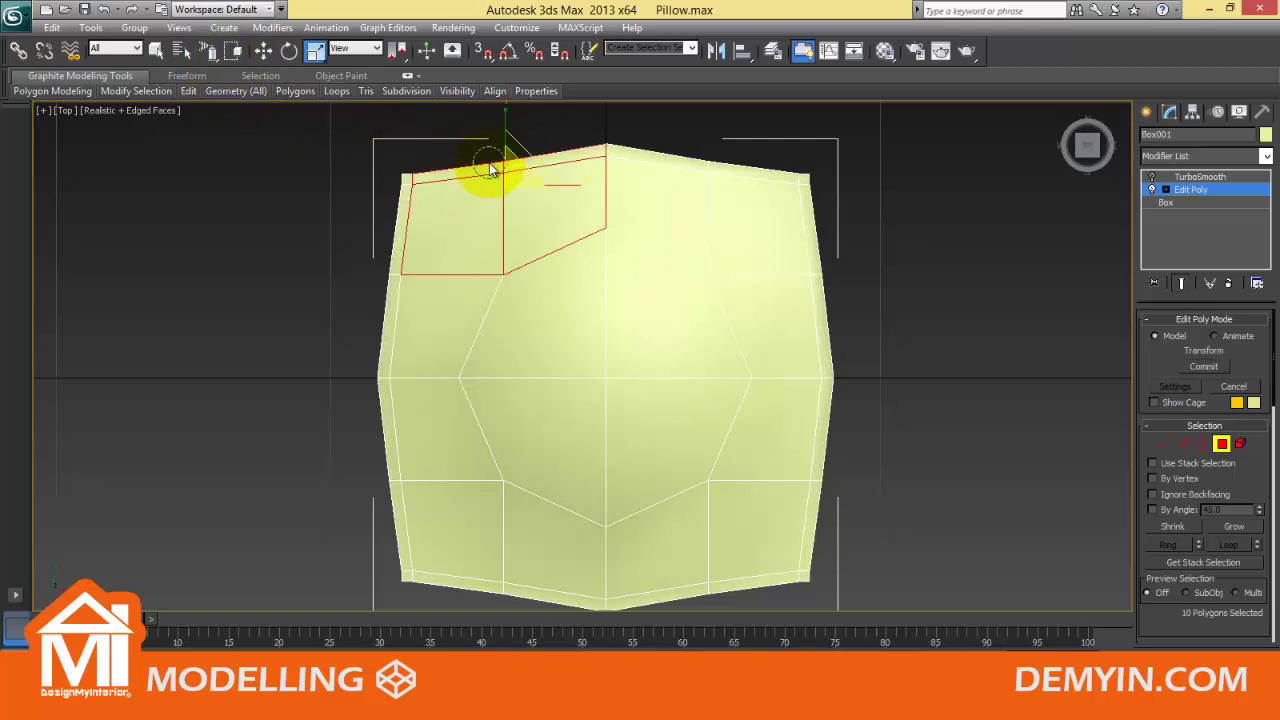
mouse_move(490, 168)
mouse_down()
mouse_move(471, 157)
mouse_move(600, 129)
mouse_move(771, 157)
mouse_move(832, 200)
mouse_up()
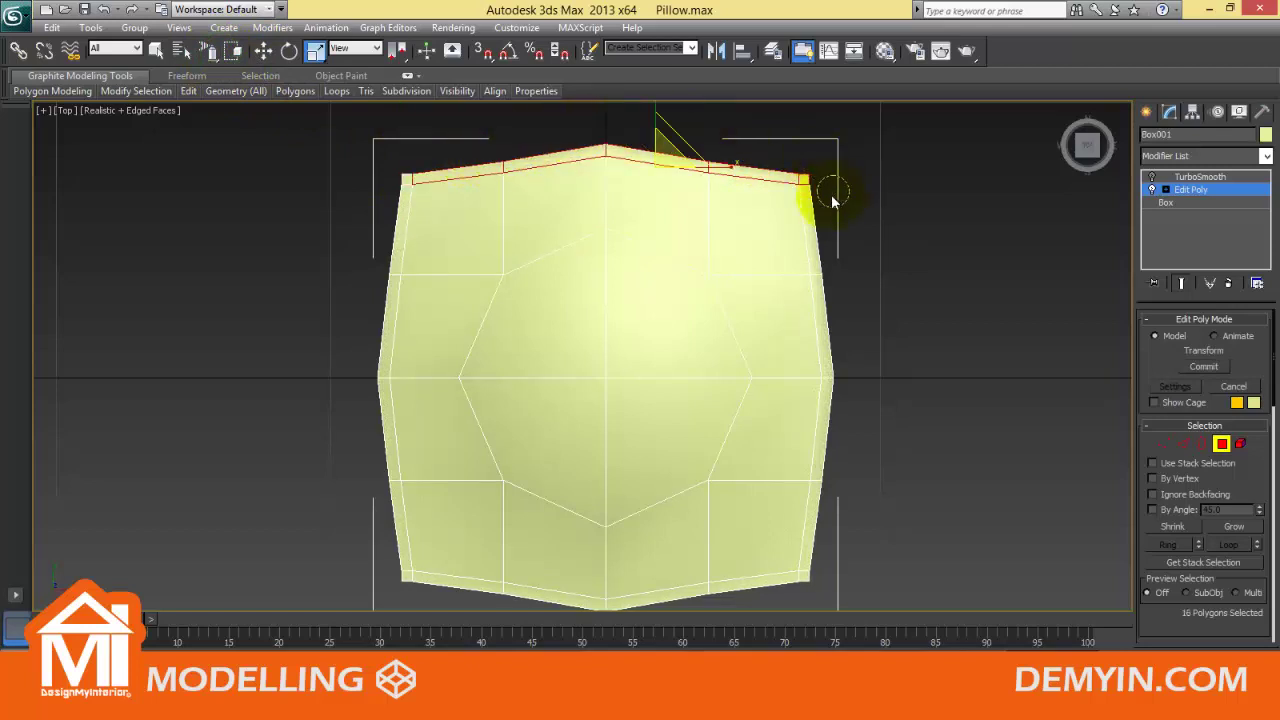
- Extend the border polygon selection along the right and top edge strips
key(ctrl+a)
scroll(1270, 445, down, 5)
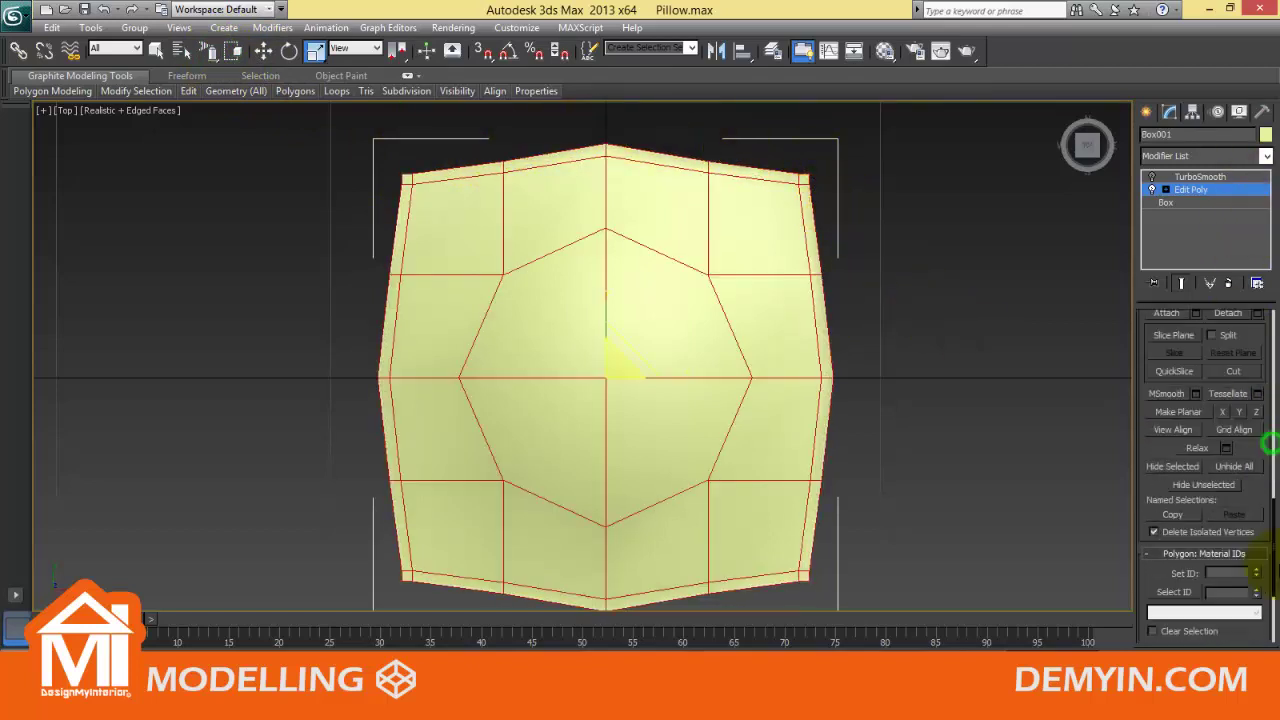
scroll(1270, 445, down, 5)
click(806, 180)
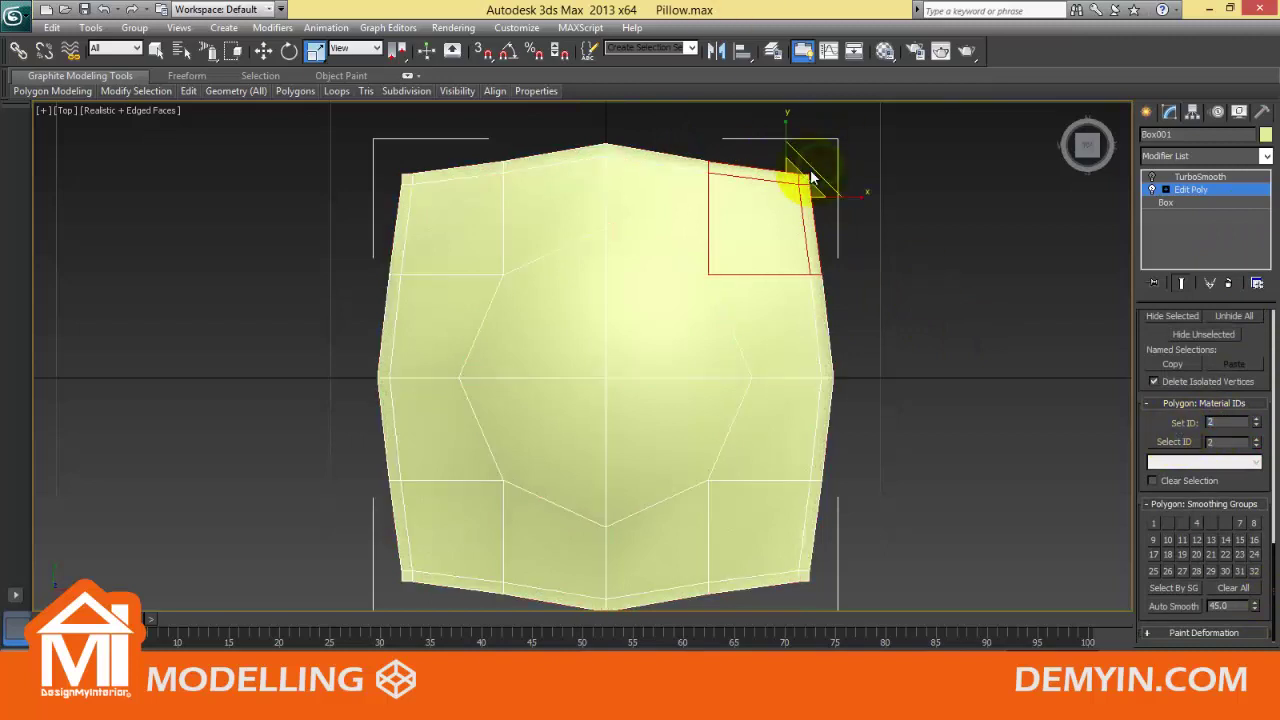
mouse_move(826, 165)
mouse_down()
mouse_move(851, 277)
mouse_move(849, 429)
mouse_move(820, 543)
mouse_move(764, 493)
mouse_move(810, 596)
mouse_up()
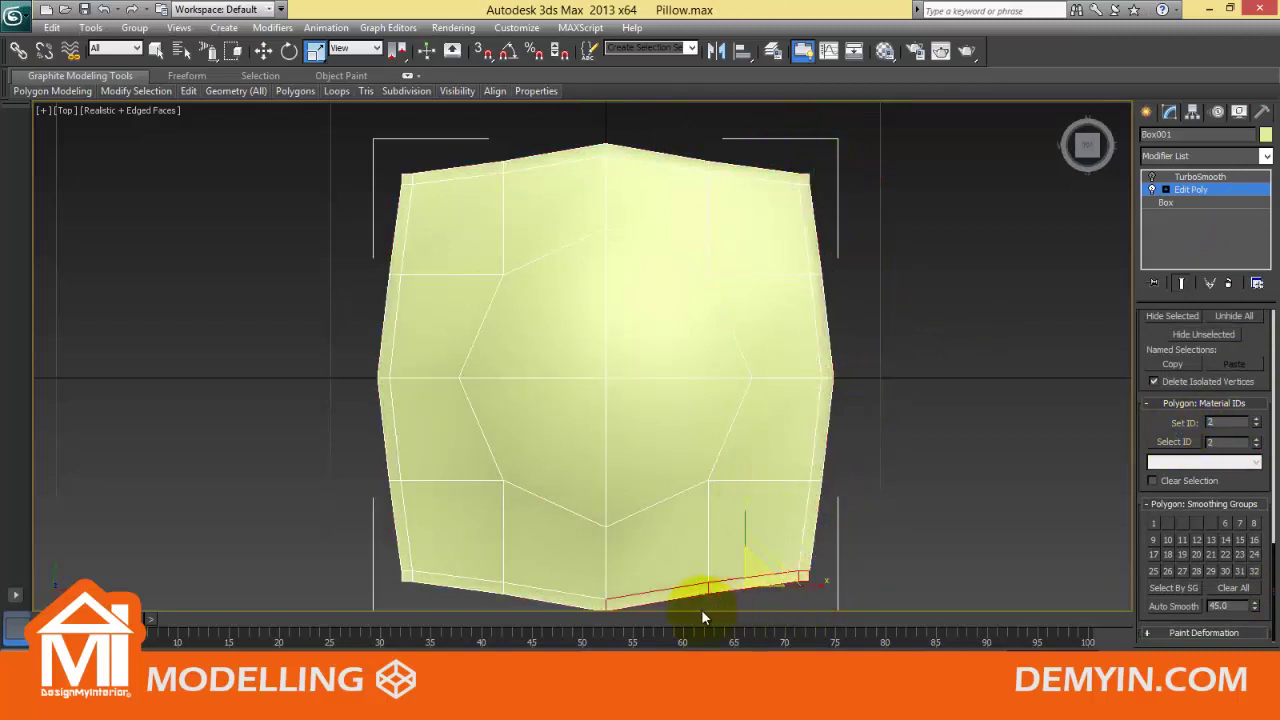
drag(702, 617, 815, 602)
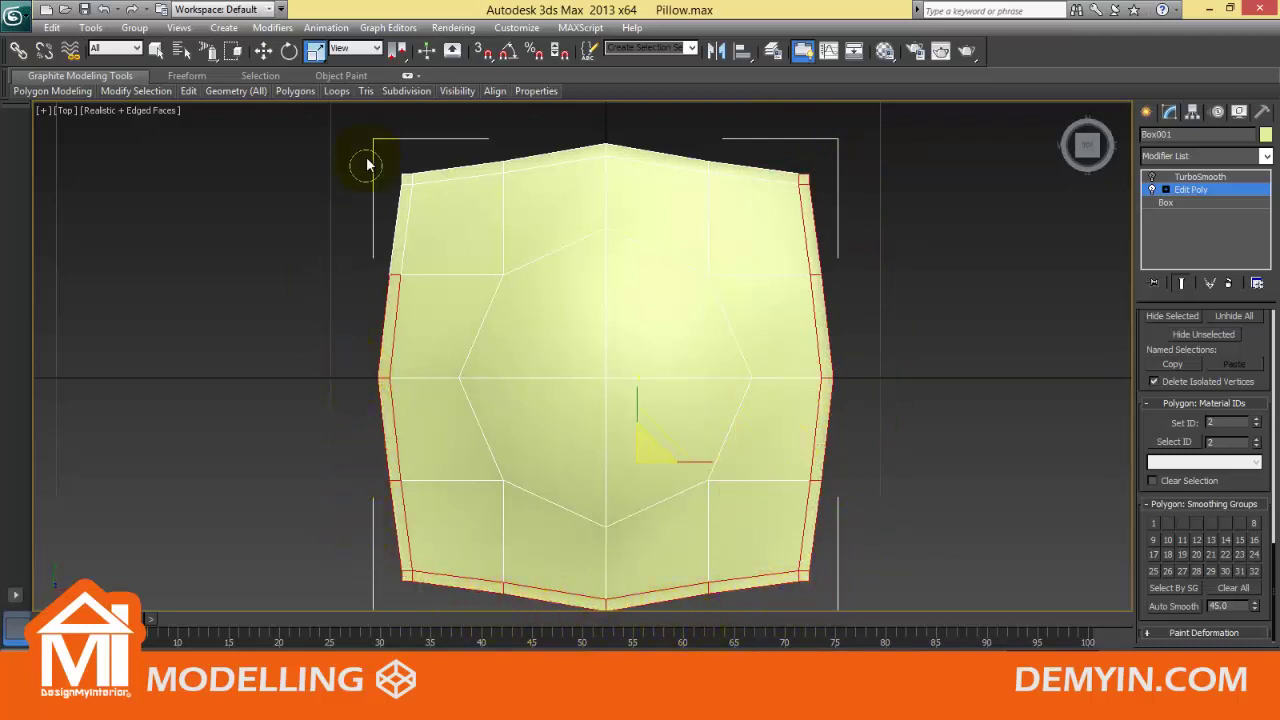
drag(586, 122, 500, 148)
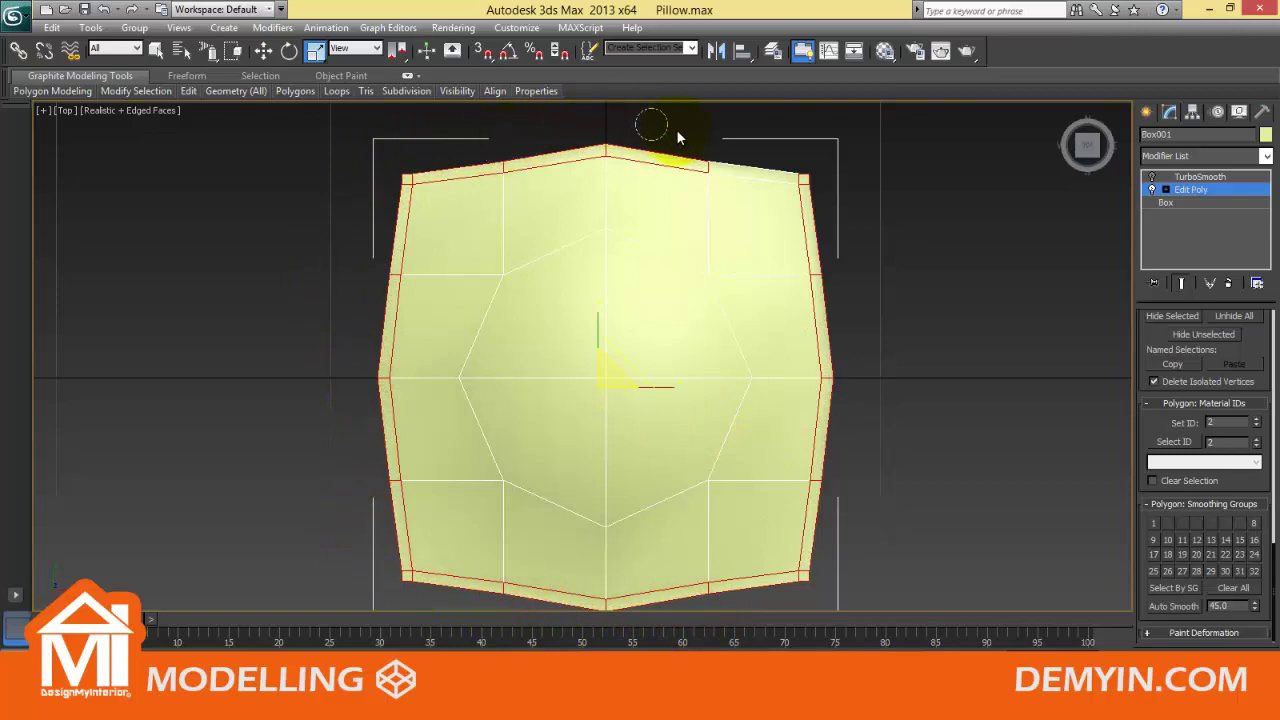
- Select the centre-panel faces in Perspective view, then return to the top of the modifier stack
key(p)
mouse_move(677, 229)
alt+middle_down()
mouse_move(783, 186)
mouse_move(600, 313)
mouse_move(766, 363)
alt+middle_up()
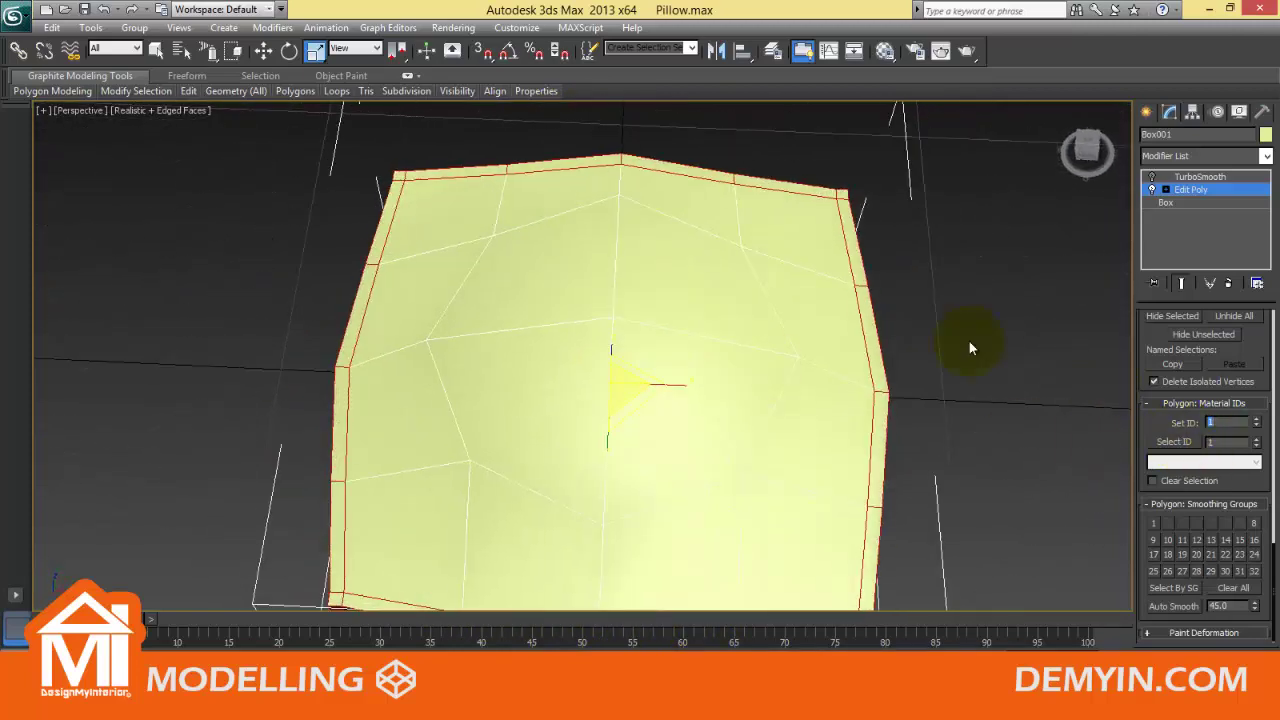
mouse_move(952, 320)
alt+middle_down()
mouse_move(886, 309)
mouse_move(951, 277)
mouse_move(694, 314)
alt+middle_up()
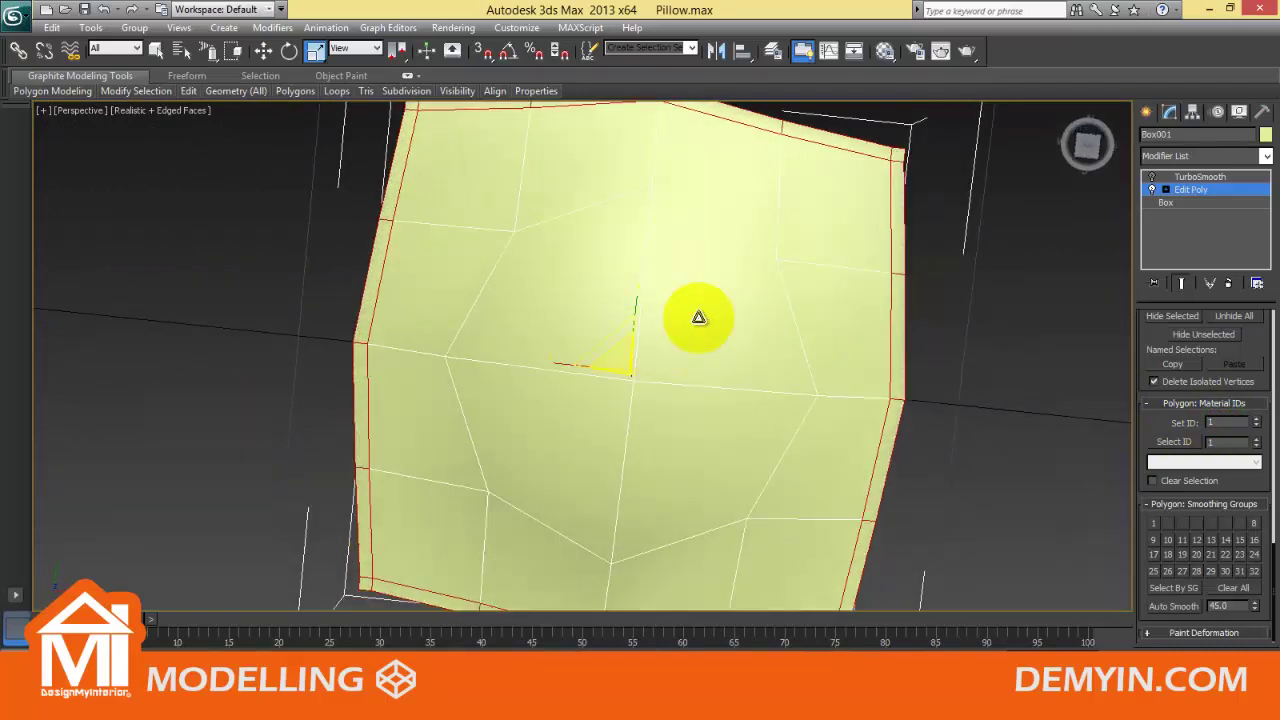
click(694, 314)
click(571, 329)
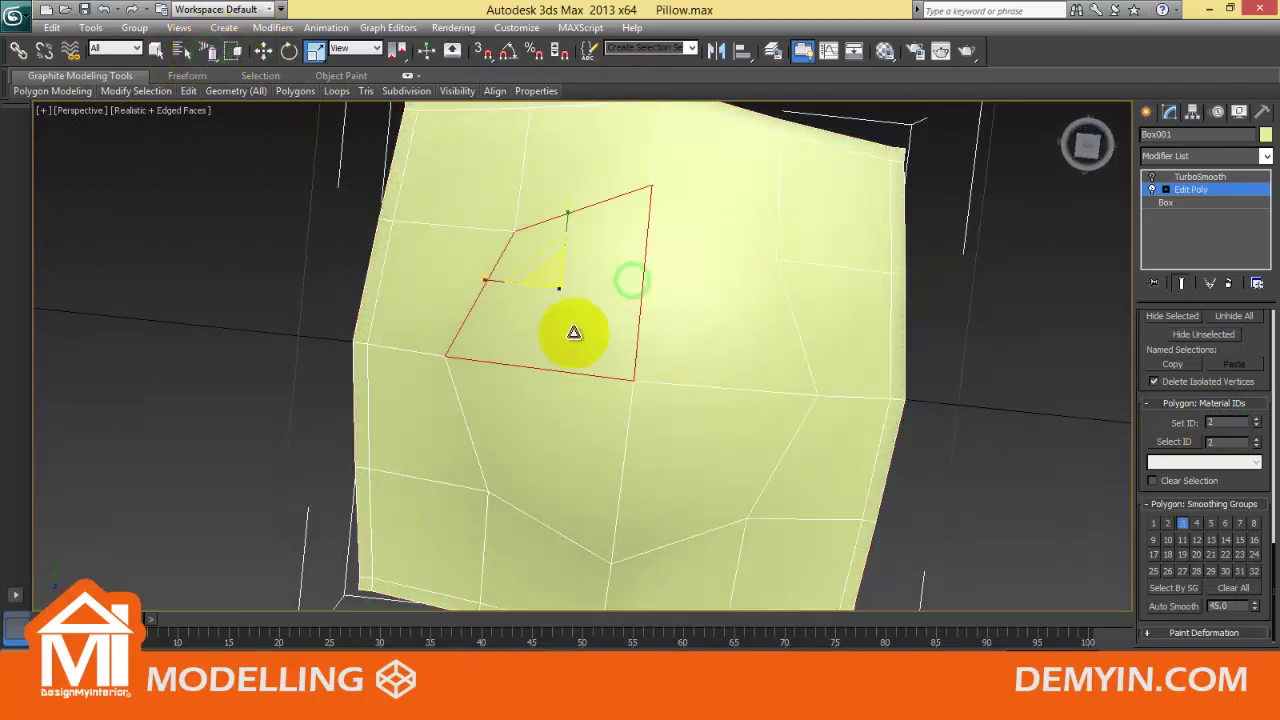
click(156, 50)
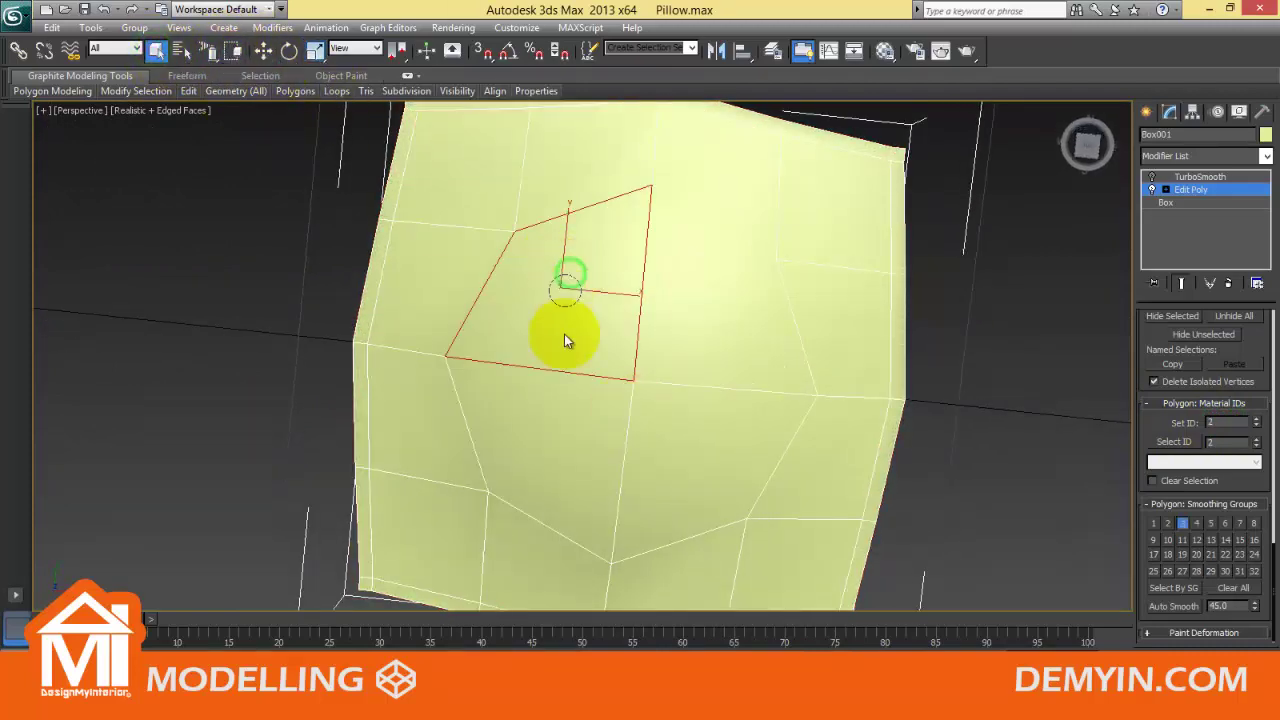
drag(560, 337, 630, 393)
mouse_move(631, 393)
alt+middle_down()
mouse_move(629, 186)
mouse_move(1093, 400)
alt+middle_up()
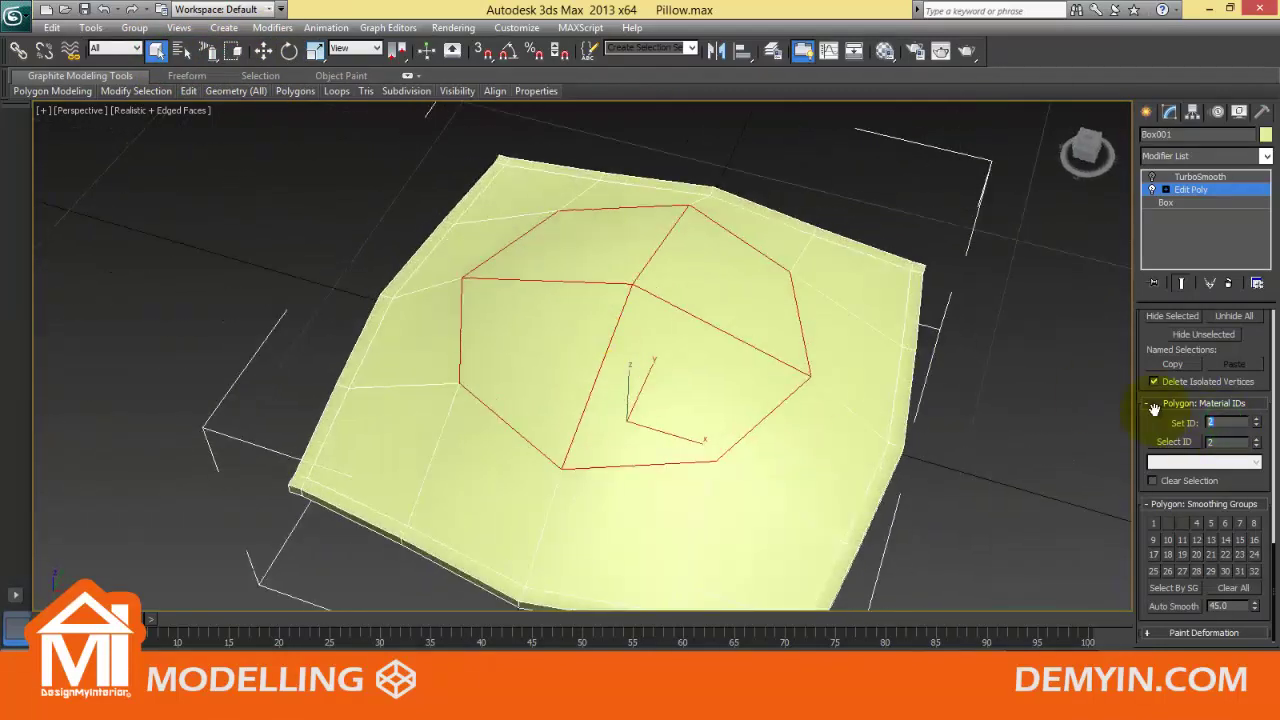
click(1165, 177)
- Convert the material to Multi/Sub-Object, keeping the old one, with 3 sub-materials; copy slot 1 into slot 2
click(806, 157)
alt+middle_drag(806, 157, 803, 272)
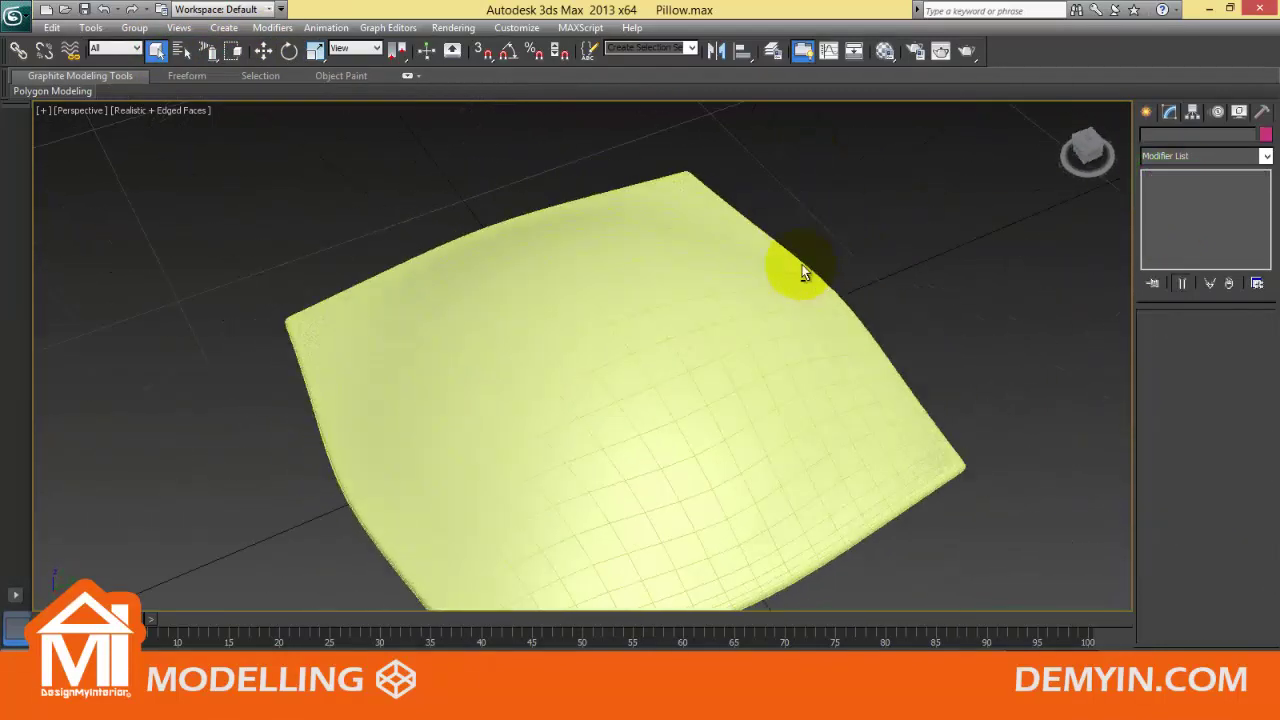
scroll(797, 266, down, 3)
key(m)
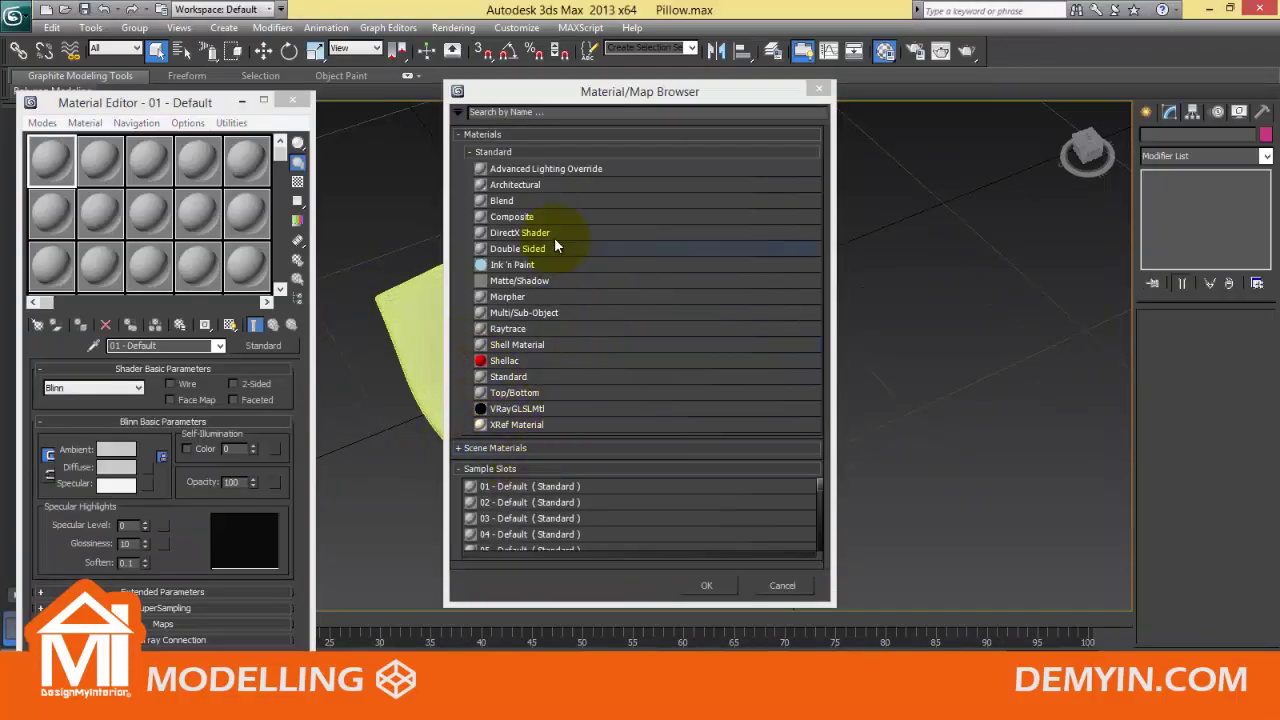
double_click(530, 312)
click(135, 466)
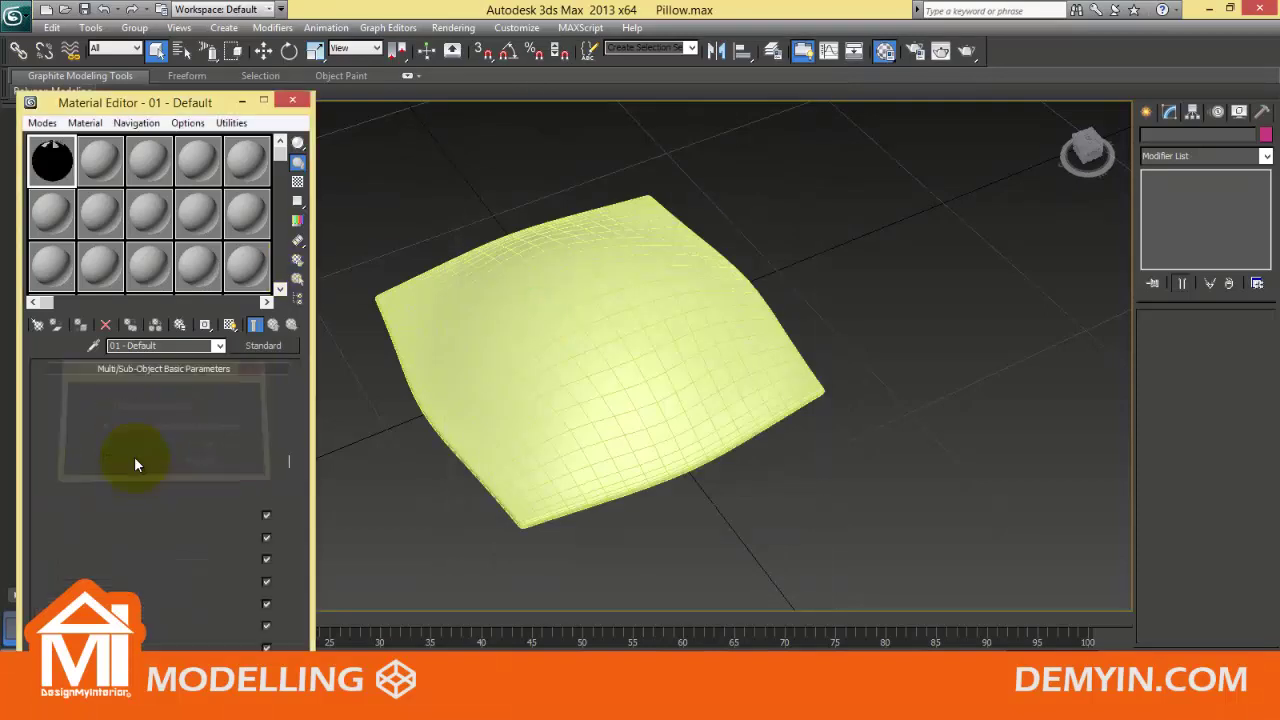
click(106, 389)
click(238, 415)
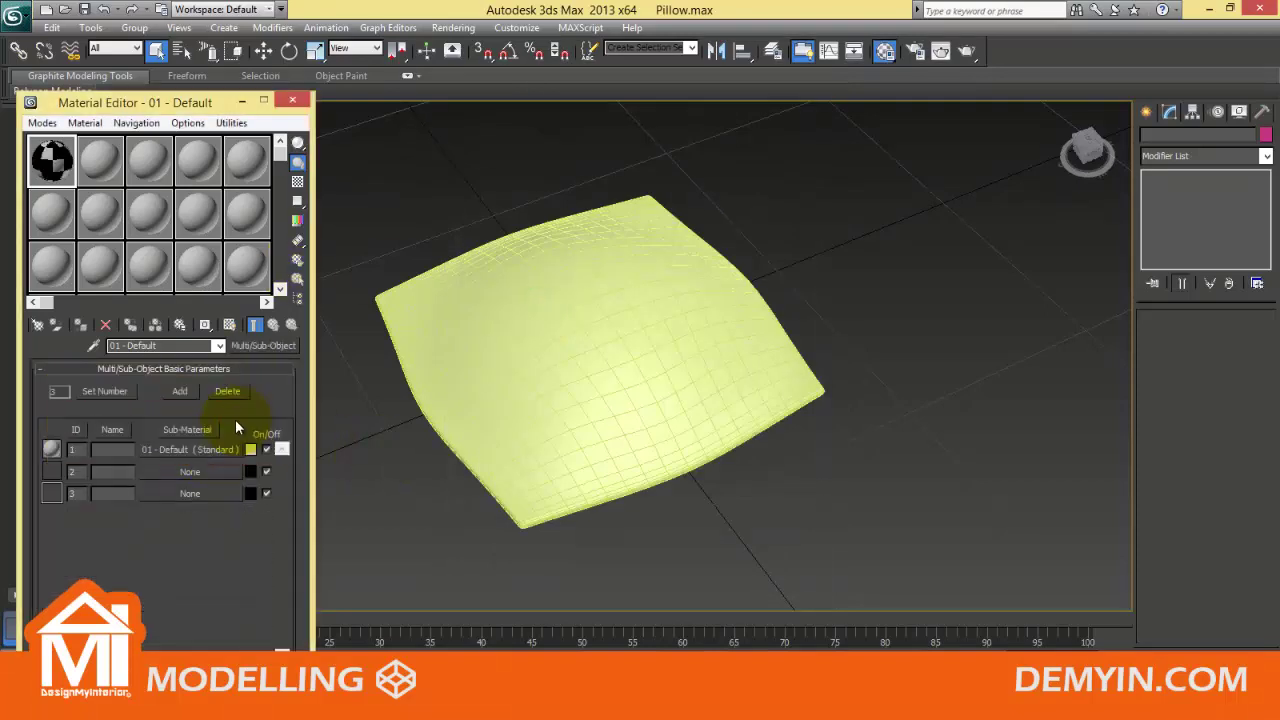
drag(186, 457, 170, 493)
click(166, 470)
- Fill slot 3, assign the multi-material to the pillow, and make sub-material 1 dark grey
click(134, 466)
click(134, 466)
click(182, 267)
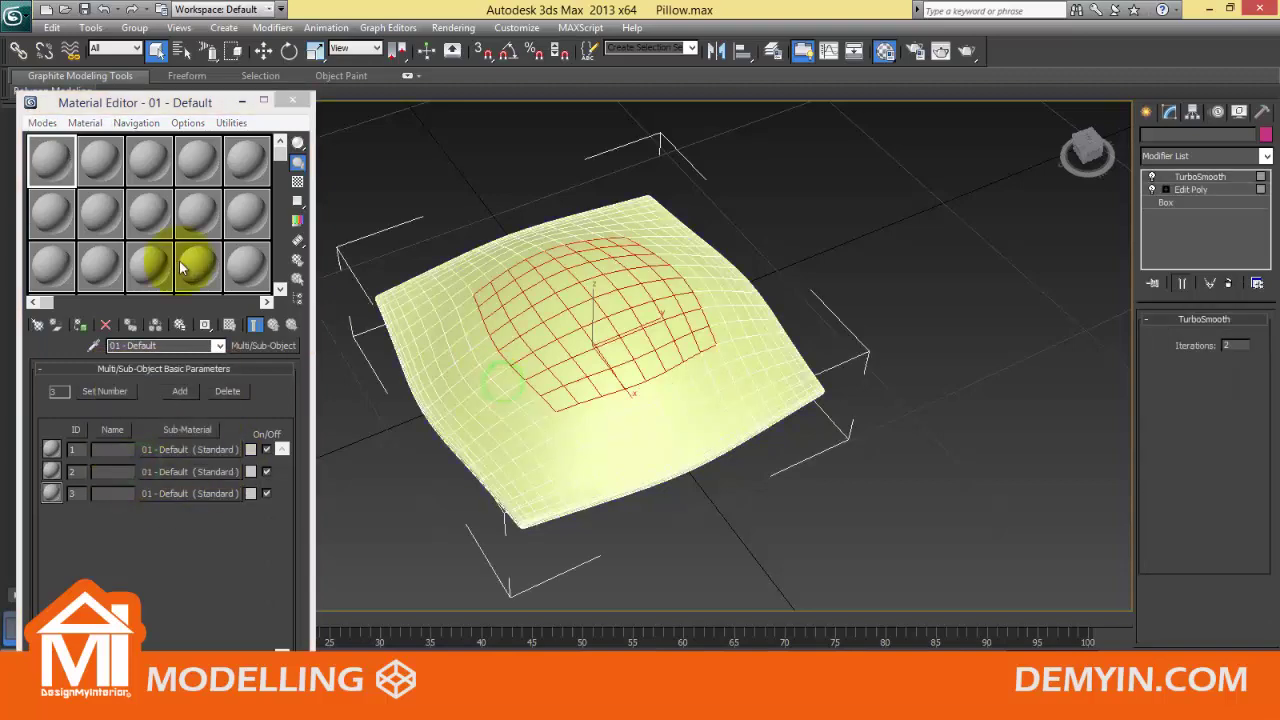
click(250, 449)
drag(468, 200, 470, 125)
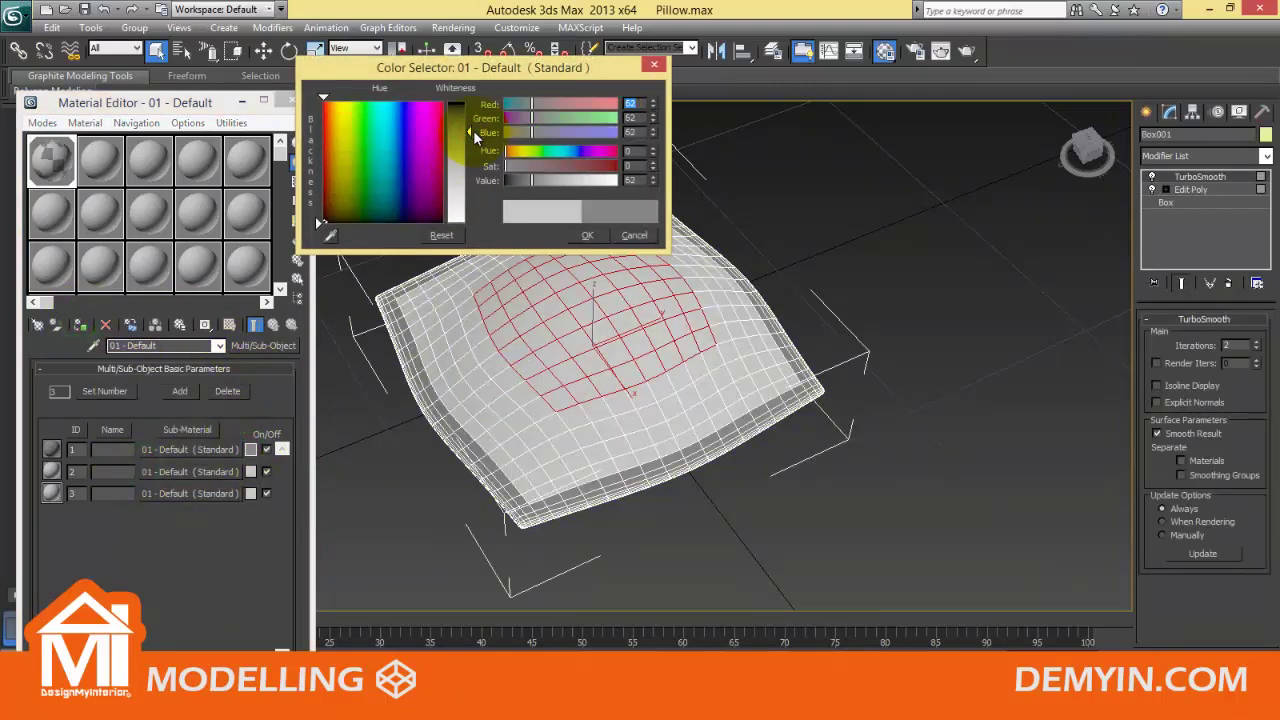
click(572, 238)
- Make sub-material 3 white, close the editor, and turn off edged faces to view the pillow
click(250, 493)
mouse_move(407, 154)
mouse_down()
mouse_move(450, 158)
mouse_move(470, 119)
mouse_move(469, 147)
mouse_up()
click(587, 235)
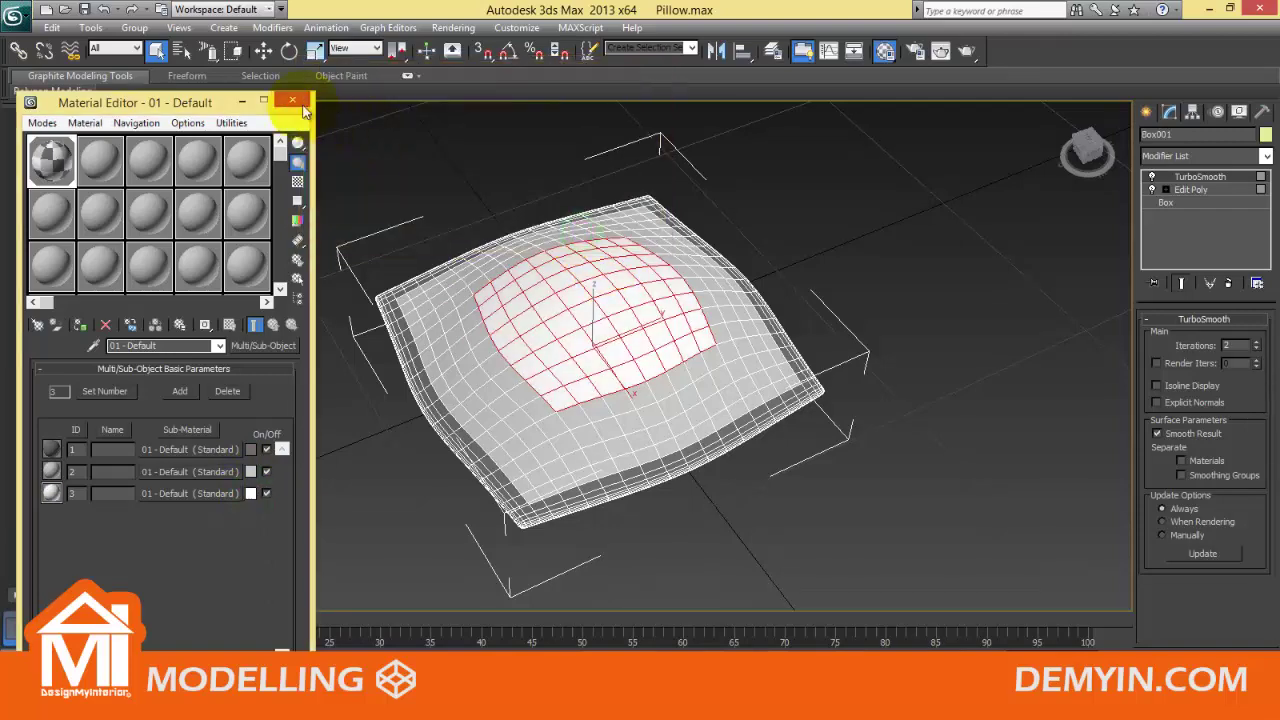
click(292, 101)
click(978, 226)
key(F4)
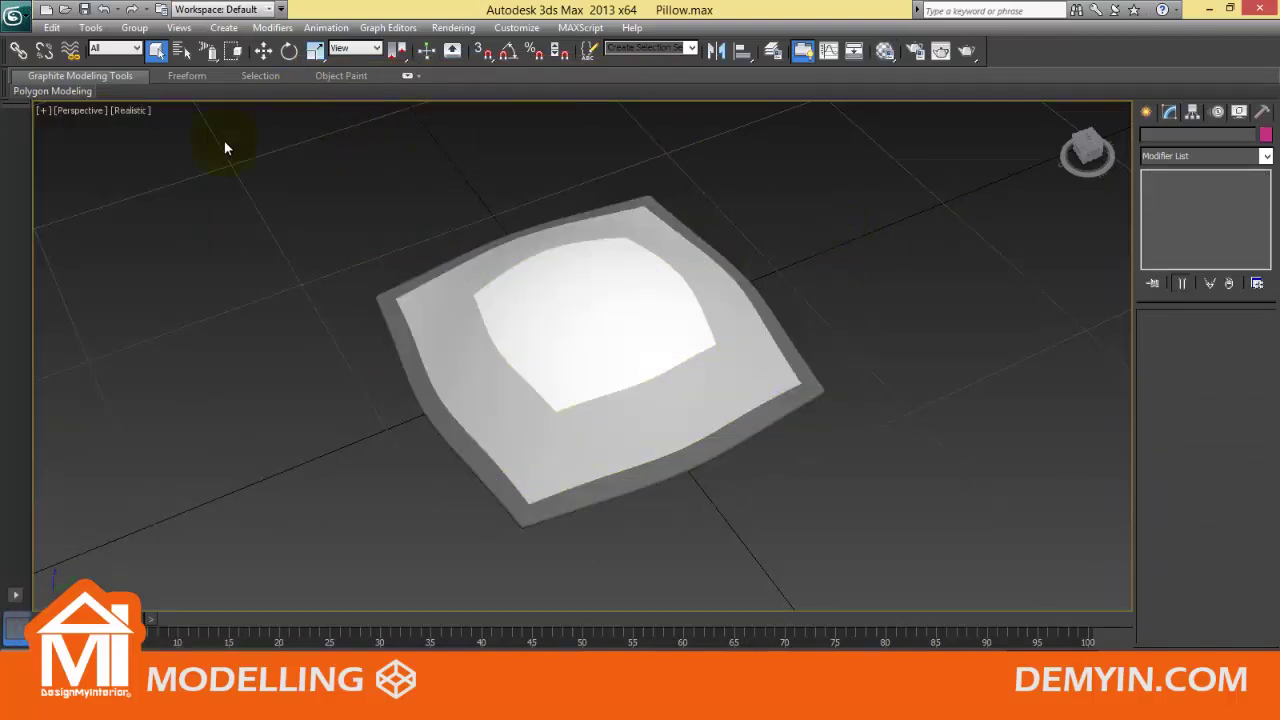
click(1076, 134)
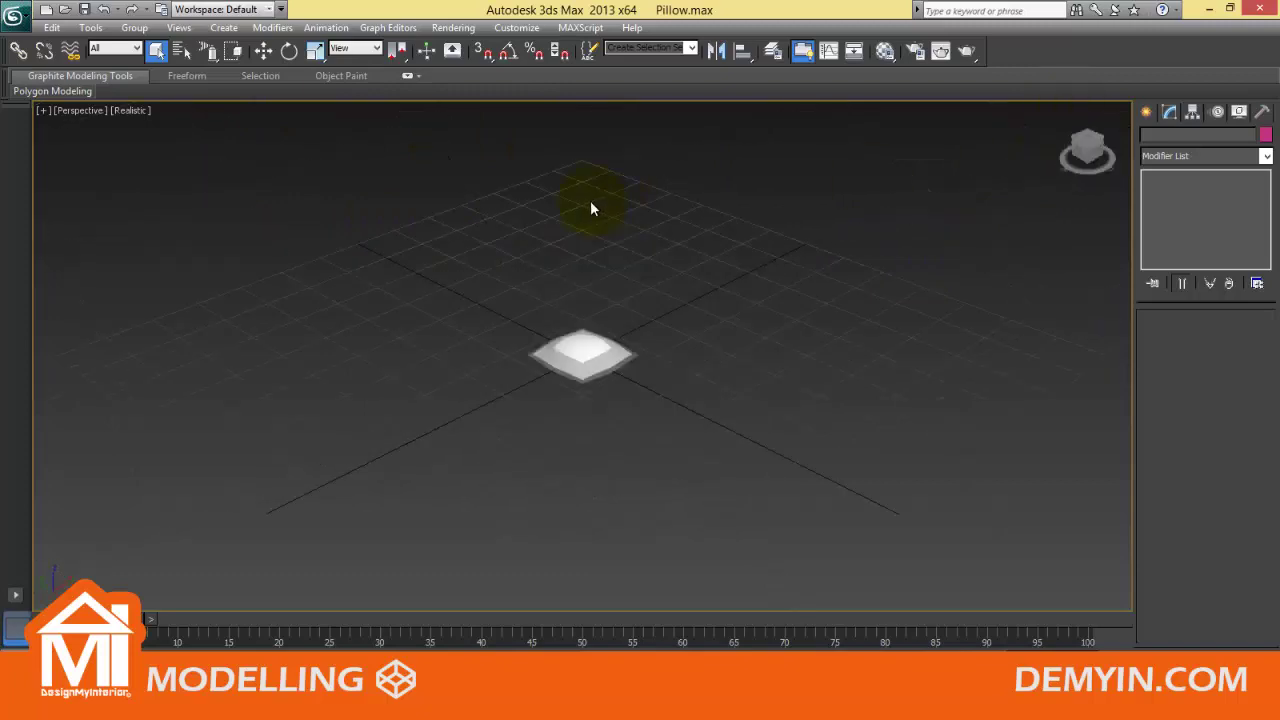